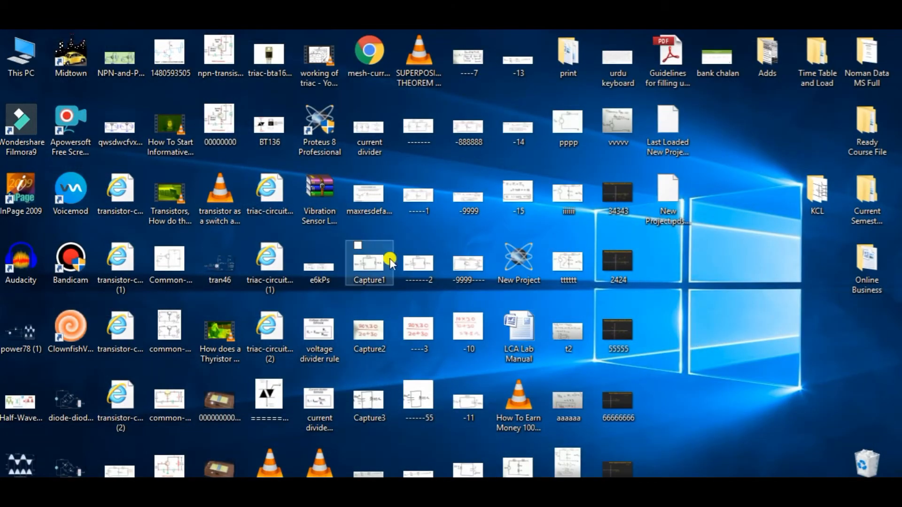
# Launch Proteus 8 Professional from the desktop
pyautogui.click(328, 145)
pyautogui.doubleClick(328, 145)
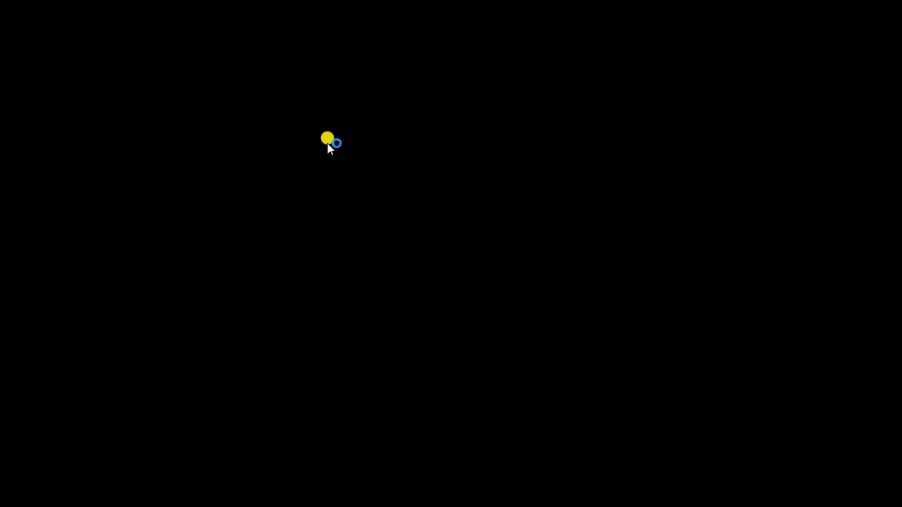
pyautogui.click(368, 342)
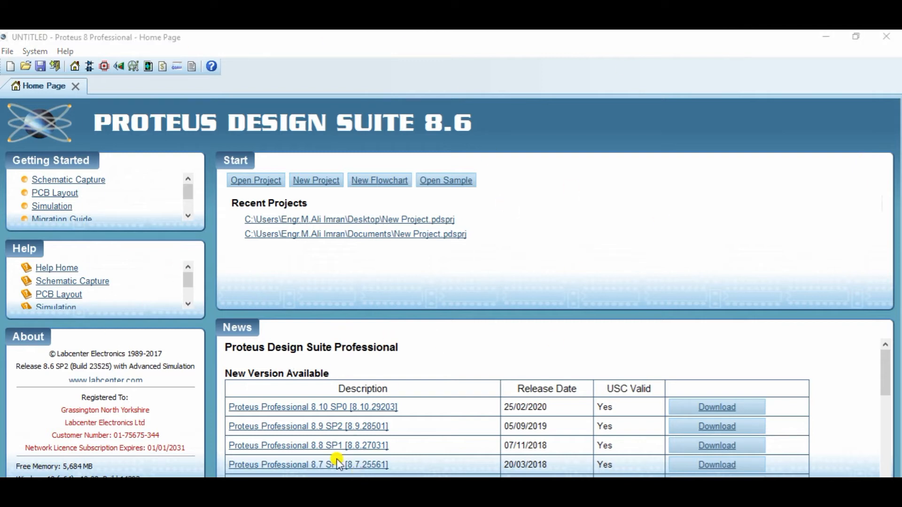
# Create a new project named New Project.pdsprj with the DEFAULT schematic template, no PCB layout and no firmware project
pyautogui.click(316, 186)
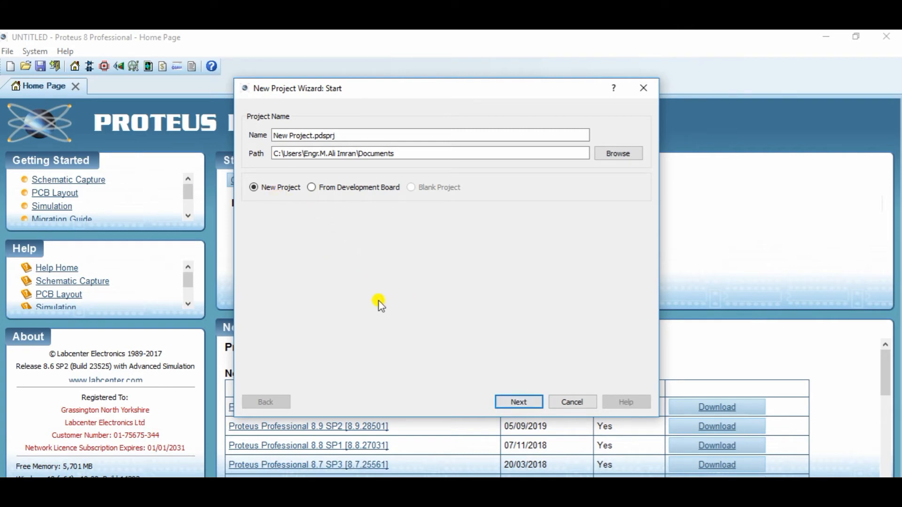
pyautogui.click(519, 403)
pyautogui.click(426, 274)
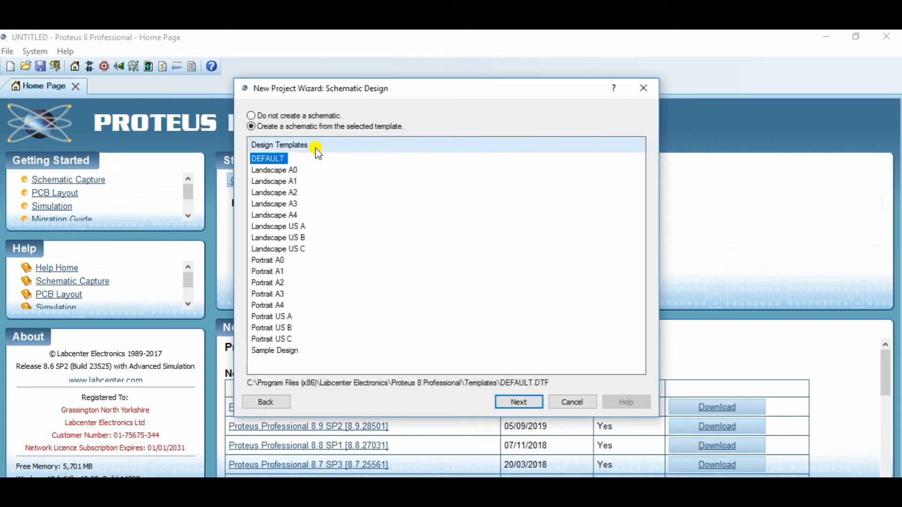
pyautogui.click(512, 402)
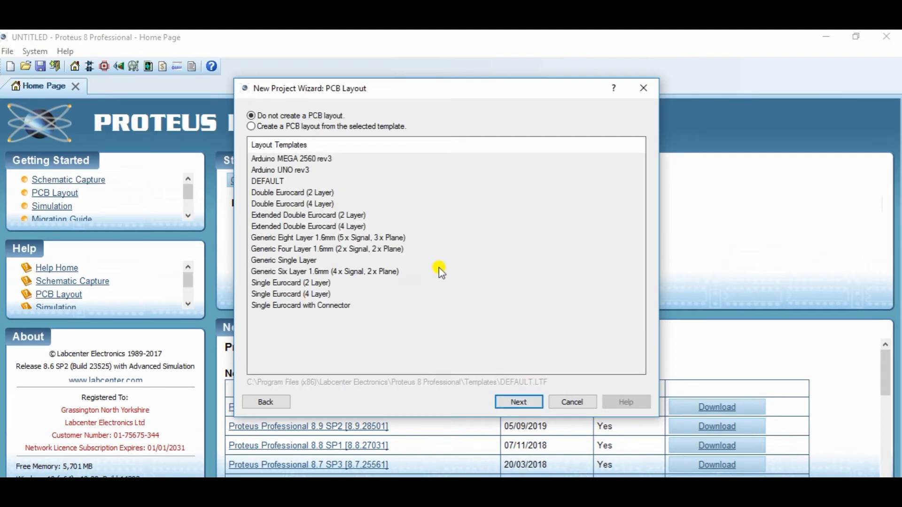
pyautogui.click(519, 403)
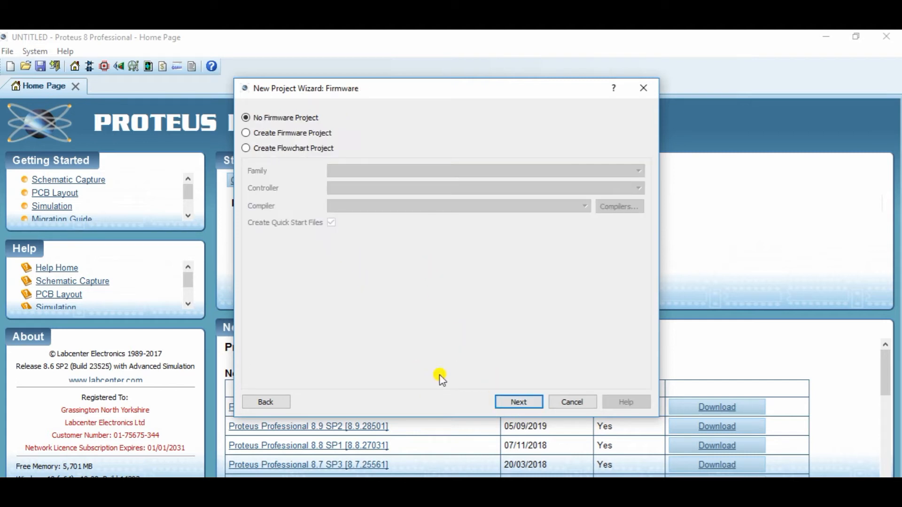
pyautogui.click(517, 401)
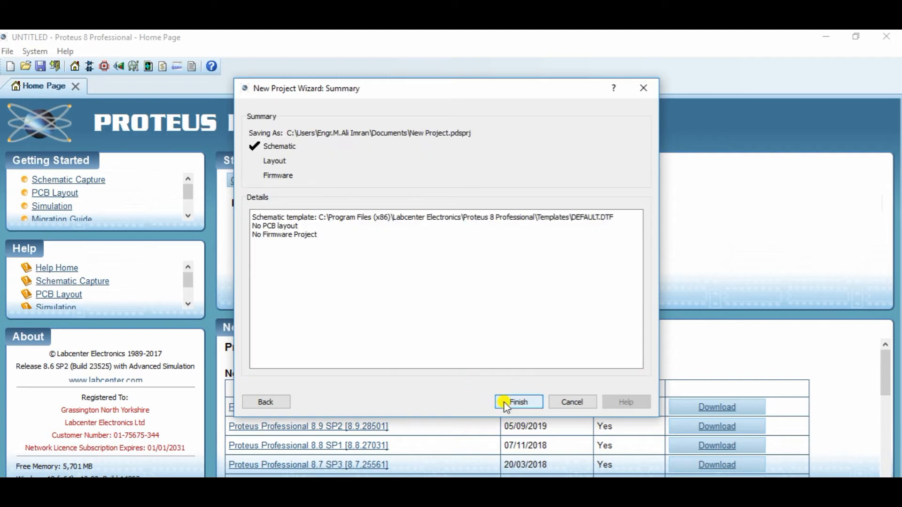
pyautogui.click(509, 403)
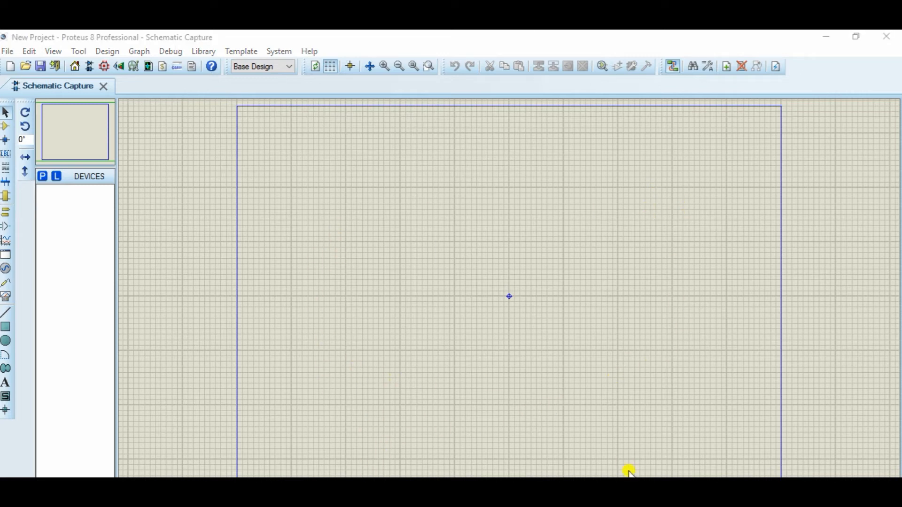
pyautogui.hotkey('alt', 'Tab')
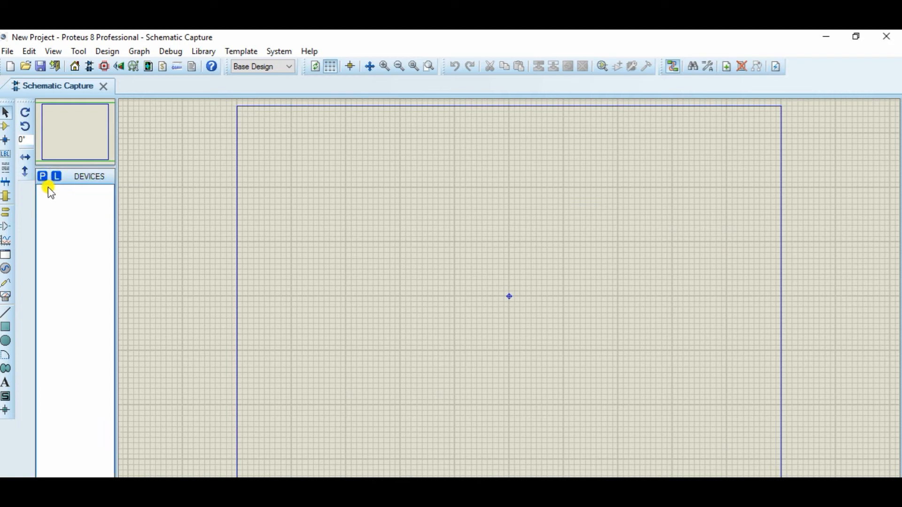
# Search the device library for "battery" and add the multi-cell BATTERY from the DEVICE library to the device list
pyautogui.click(42, 177)
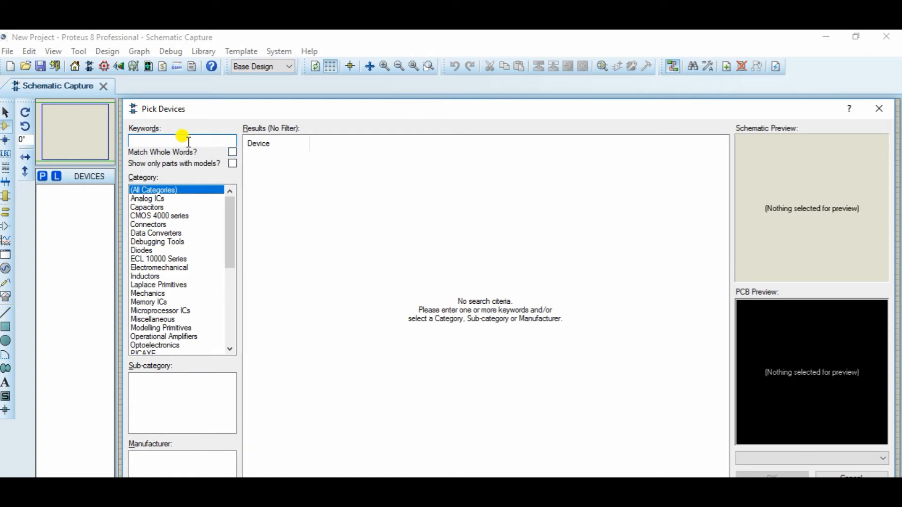
pyautogui.write('b')
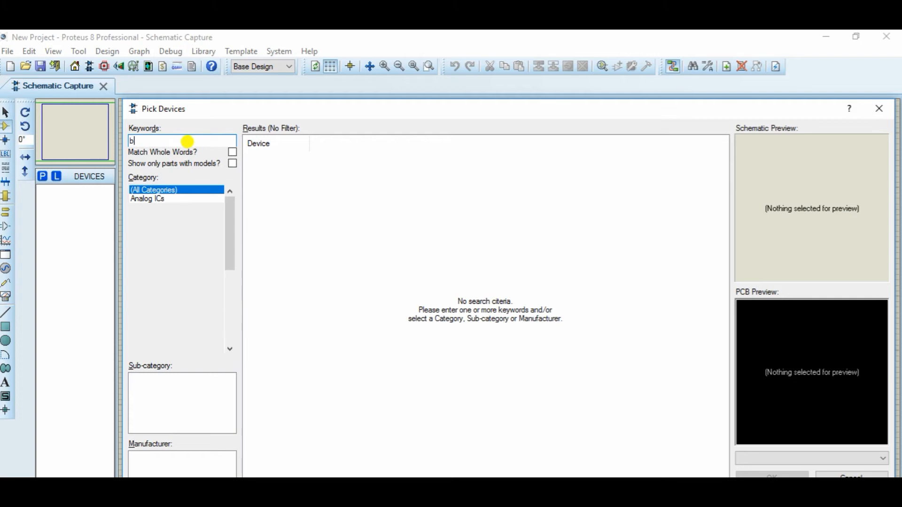
pyautogui.write('attery')
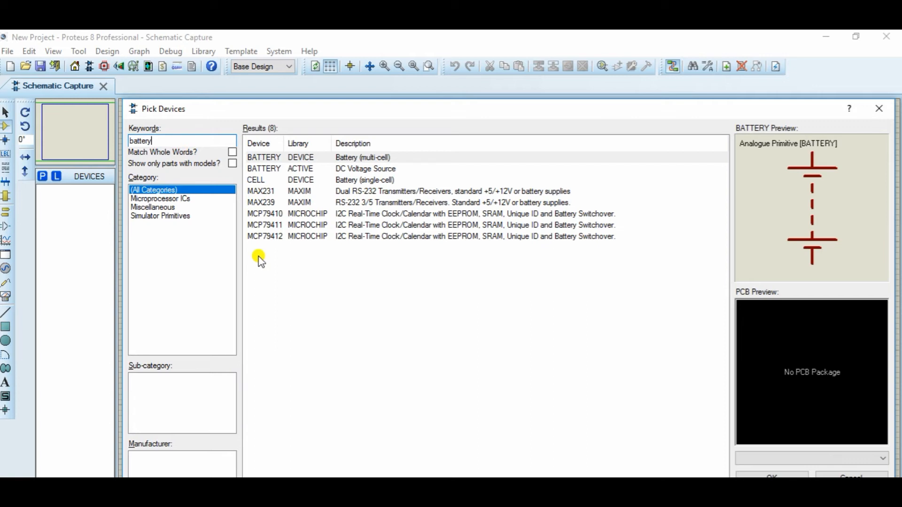
pyautogui.moveTo(255, 183)
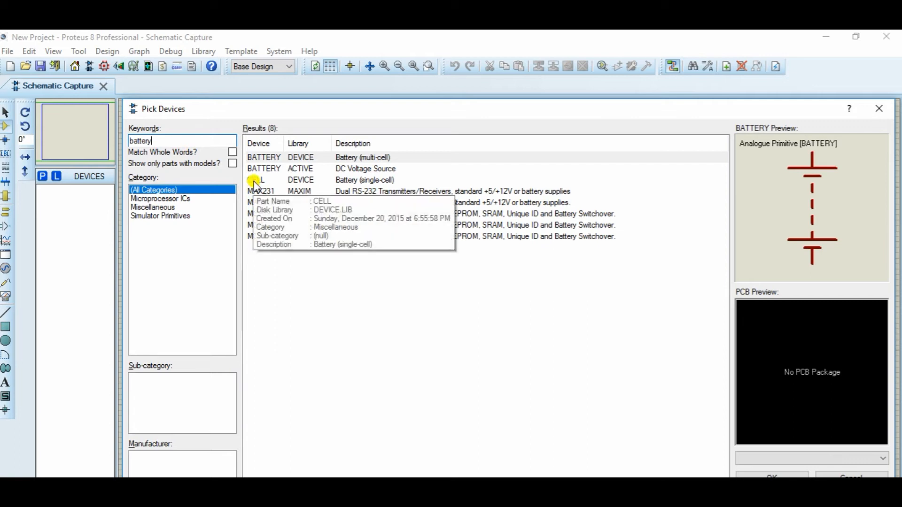
pyautogui.moveTo(264, 157)
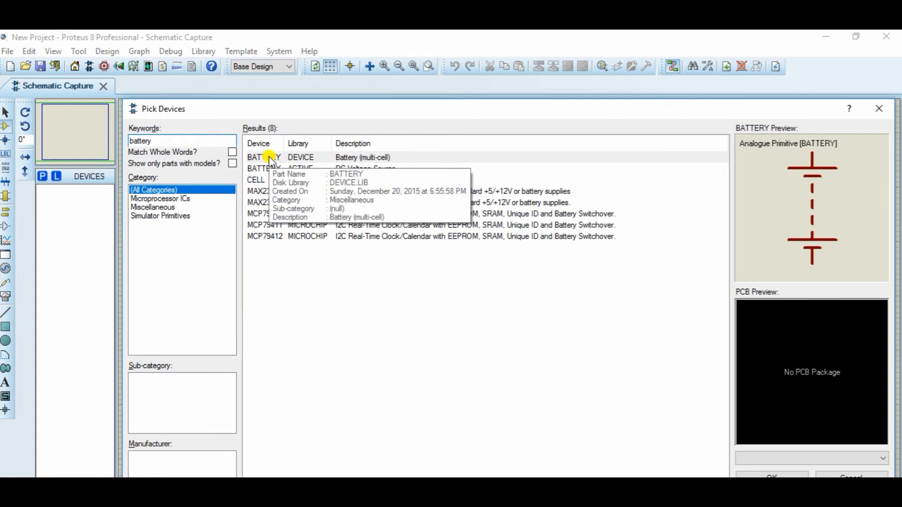
pyautogui.doubleClick(269, 157)
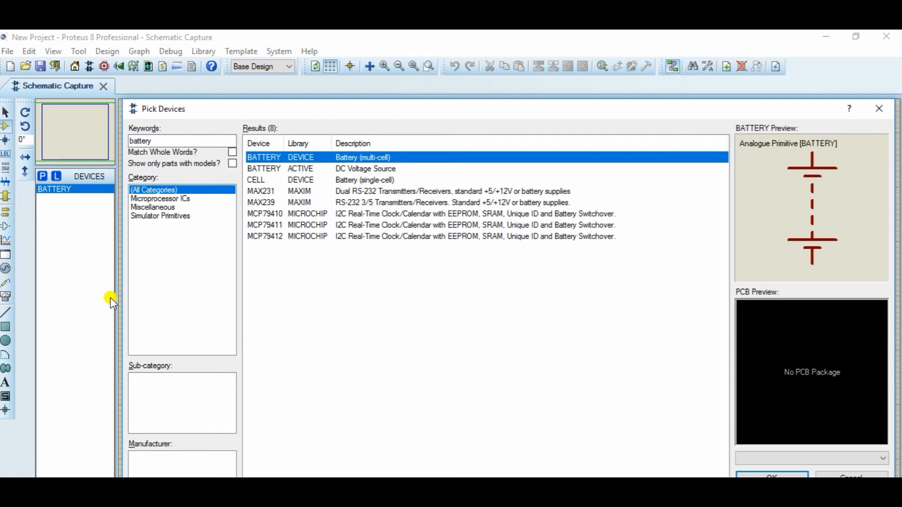
# Search the device library for "resistors", add 10WATT0R1 to the device list and finish picking devices
pyautogui.click(173, 141)
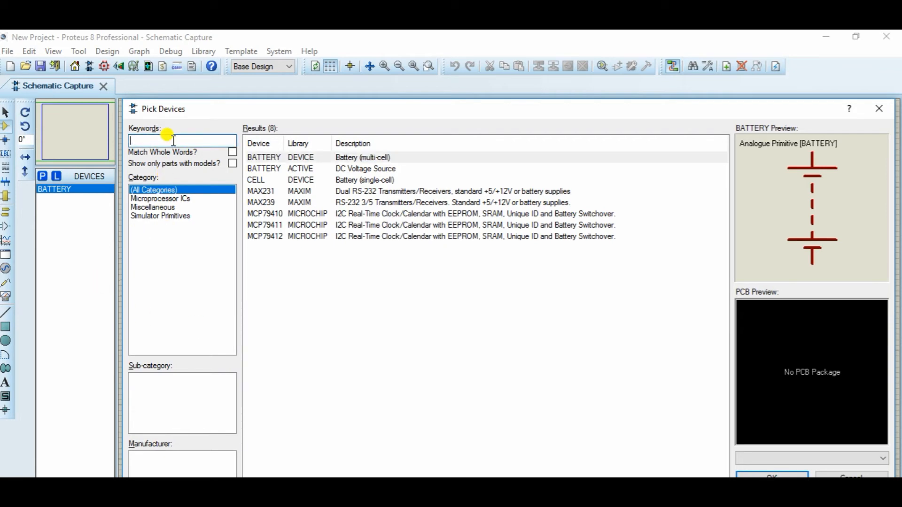
pyautogui.write('resist')
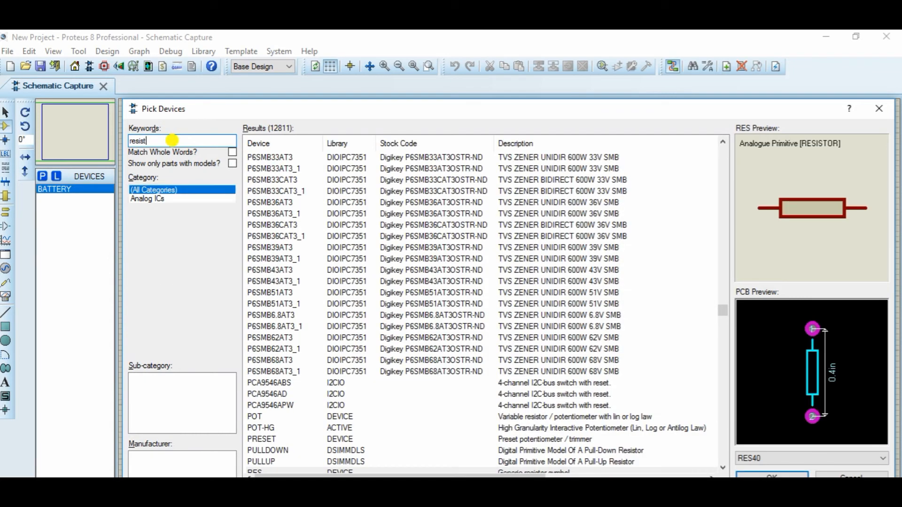
pyautogui.write('ors')
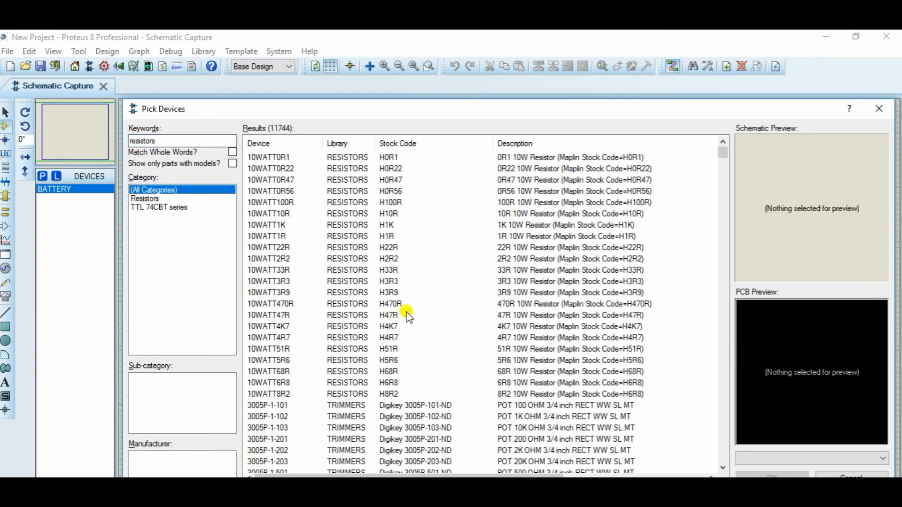
pyautogui.doubleClick(285, 158)
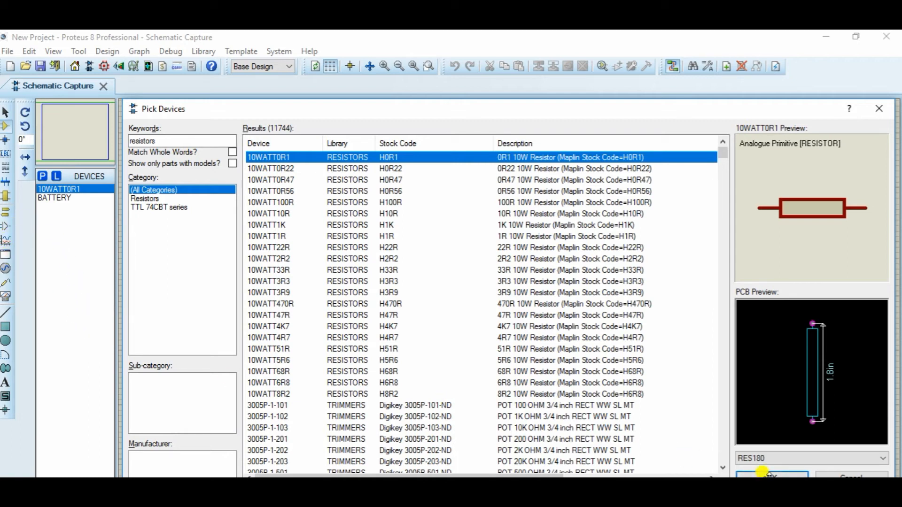
pyautogui.click(758, 473)
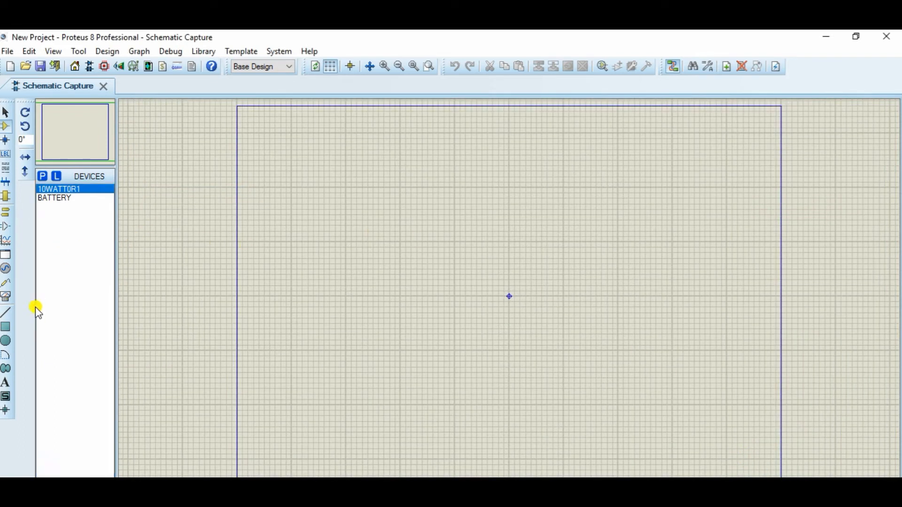
# Place a DC ammeter from the virtual instruments in the upper-left area of the schematic sheet
pyautogui.click(7, 297)
pyautogui.click(63, 188)
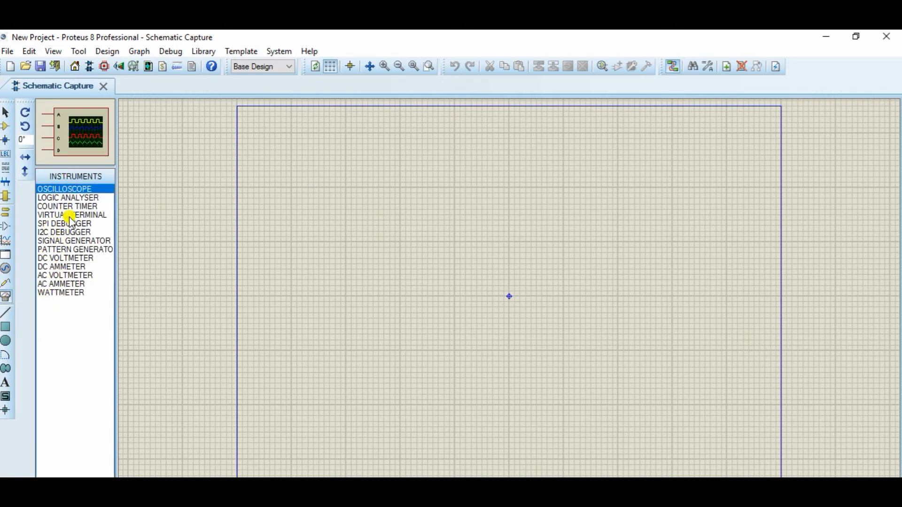
pyautogui.click(69, 267)
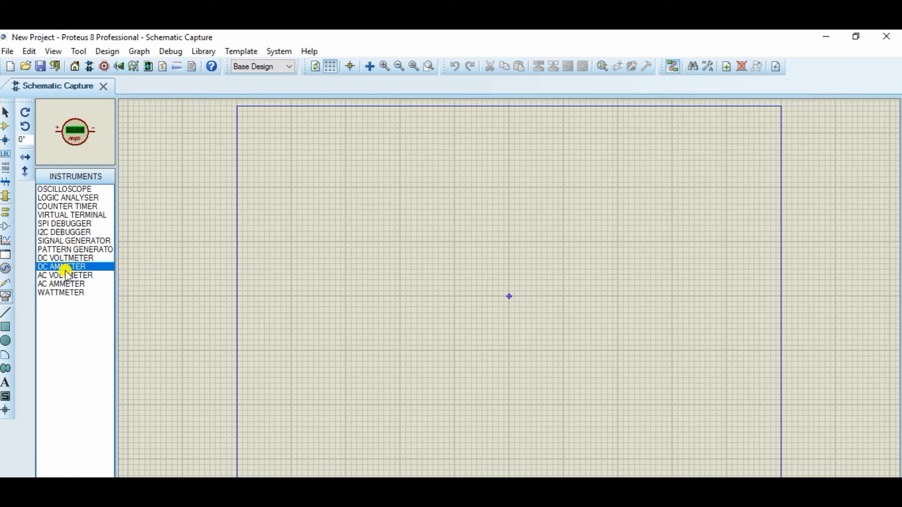
pyautogui.click(368, 223)
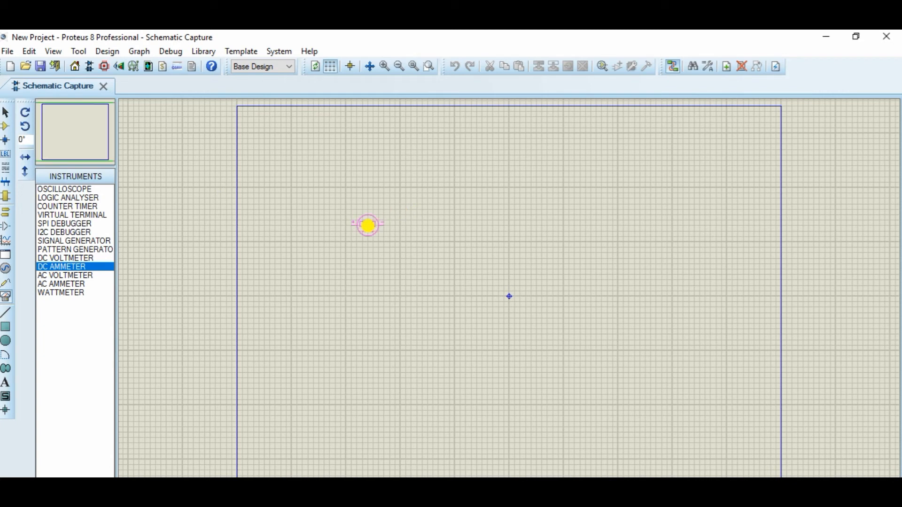
pyautogui.click(381, 230)
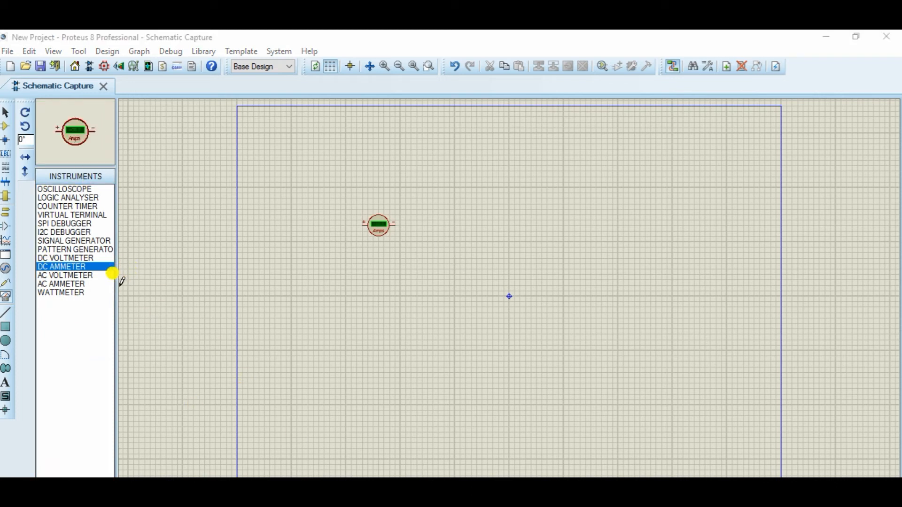
# Place a BATTERY on the schematic sheet, below and to the left of the DC ammeter
pyautogui.click(7, 129)
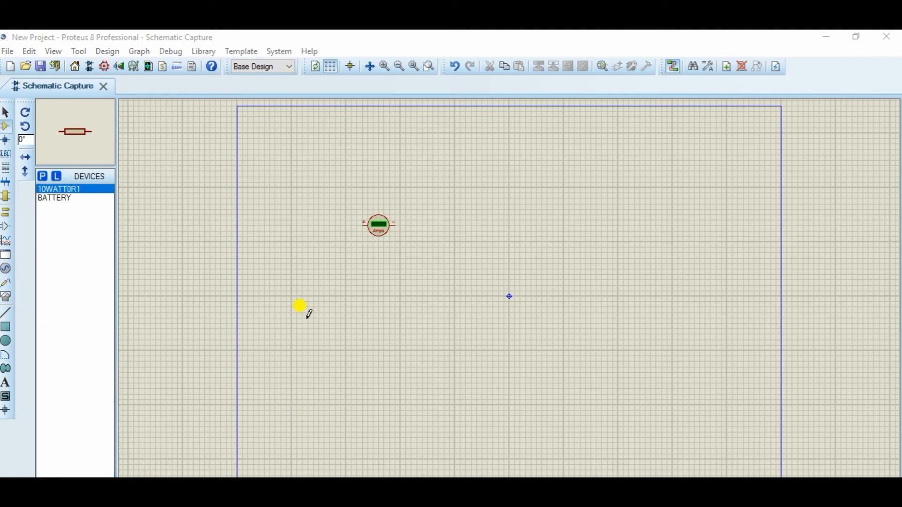
pyautogui.click(65, 200)
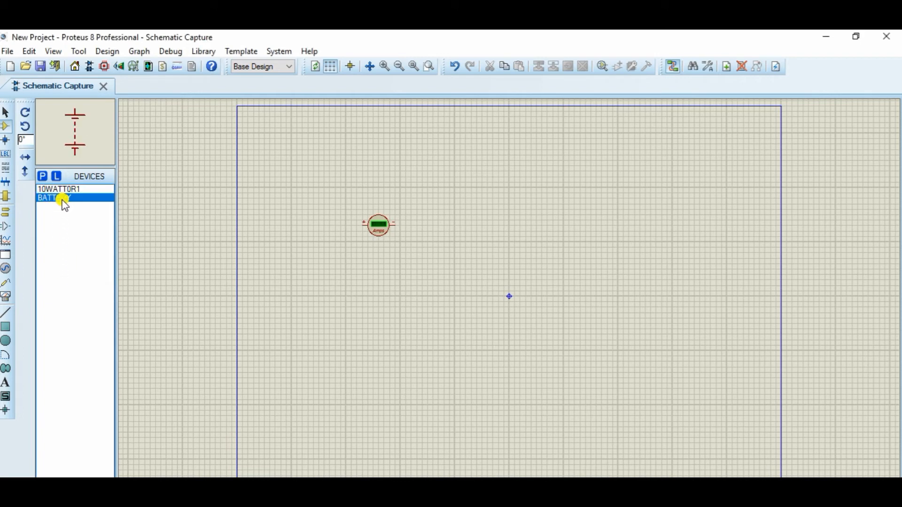
pyautogui.click(313, 291)
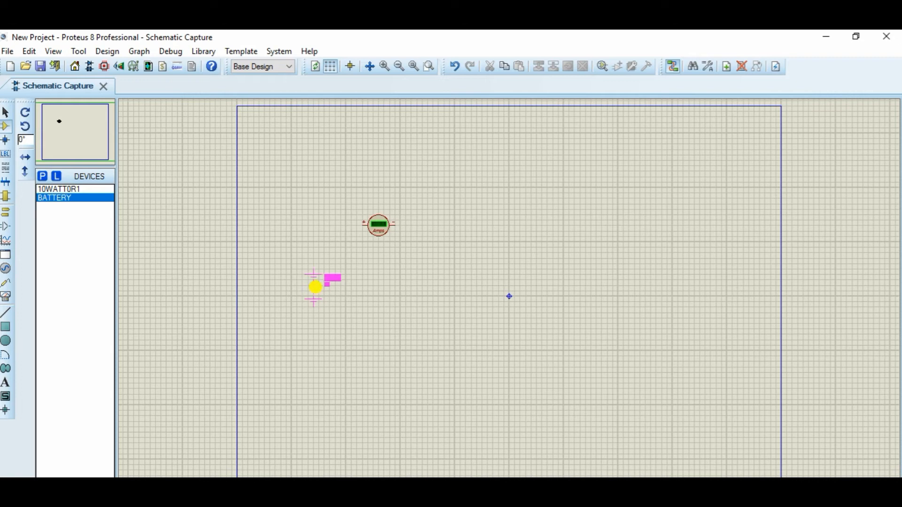
pyautogui.click(320, 288)
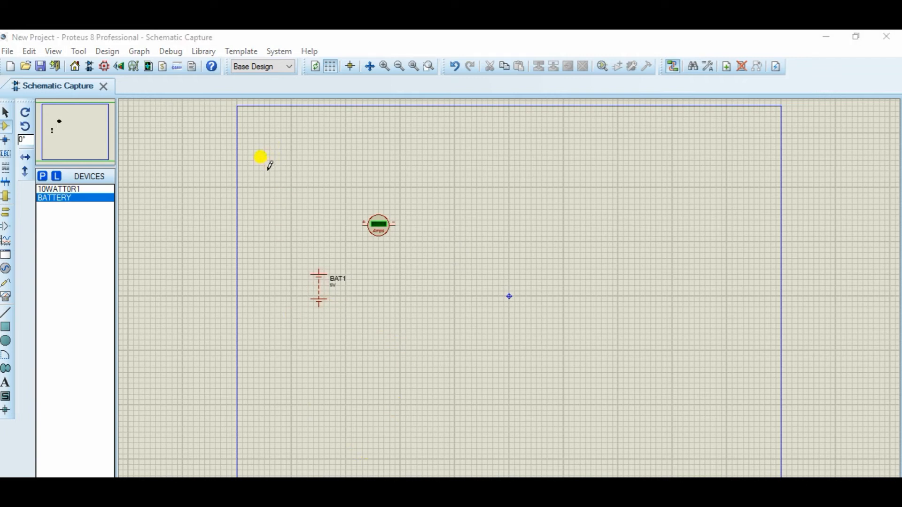
# Place two horizontal 10WATT0R1 resistors side by side in a row to the right of the battery
pyautogui.moveTo(274, 177); pyautogui.dragTo(613, 410)
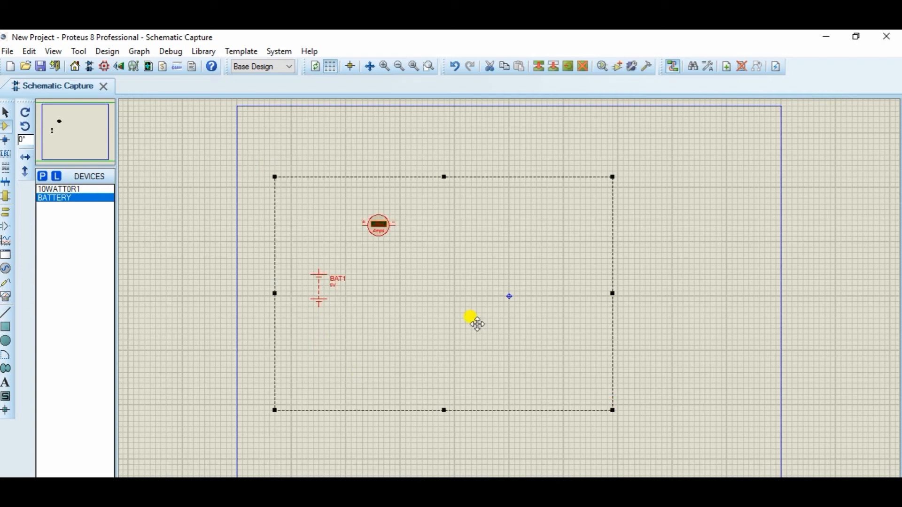
pyautogui.scroll(1, 477, 324)
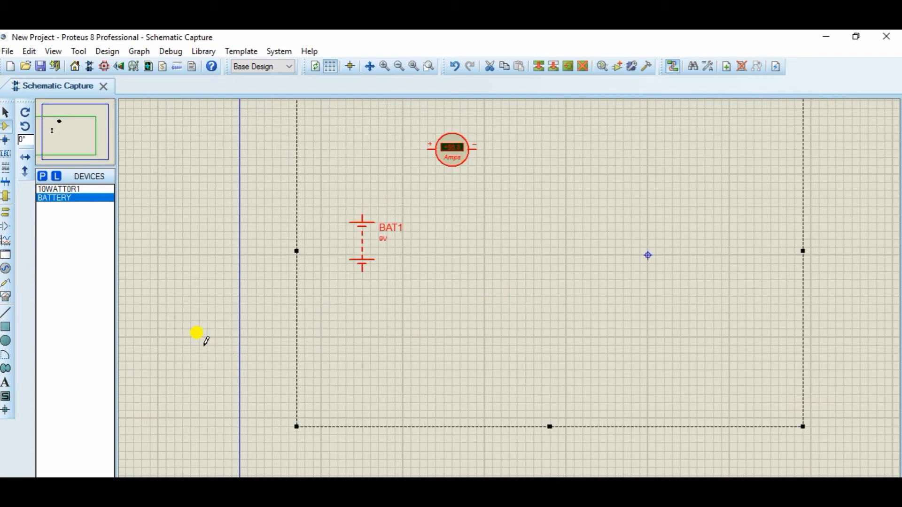
pyautogui.click(206, 325)
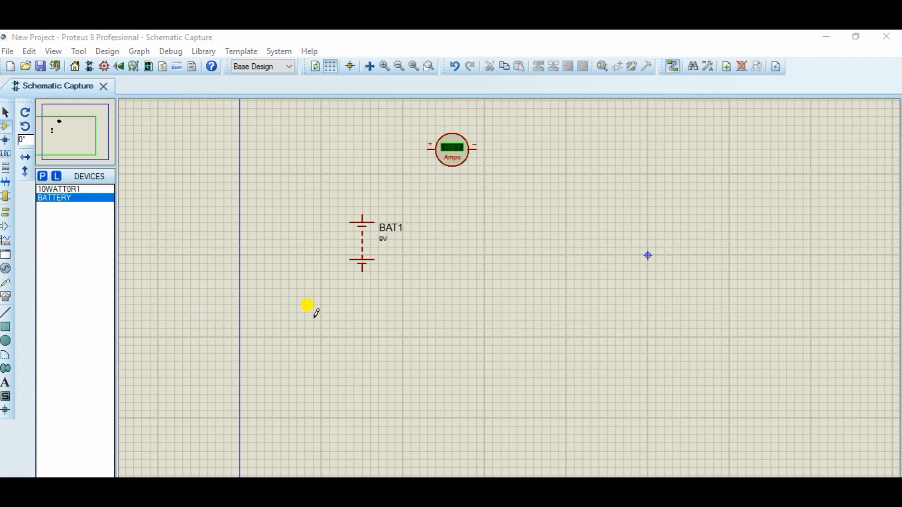
pyautogui.click(64, 189)
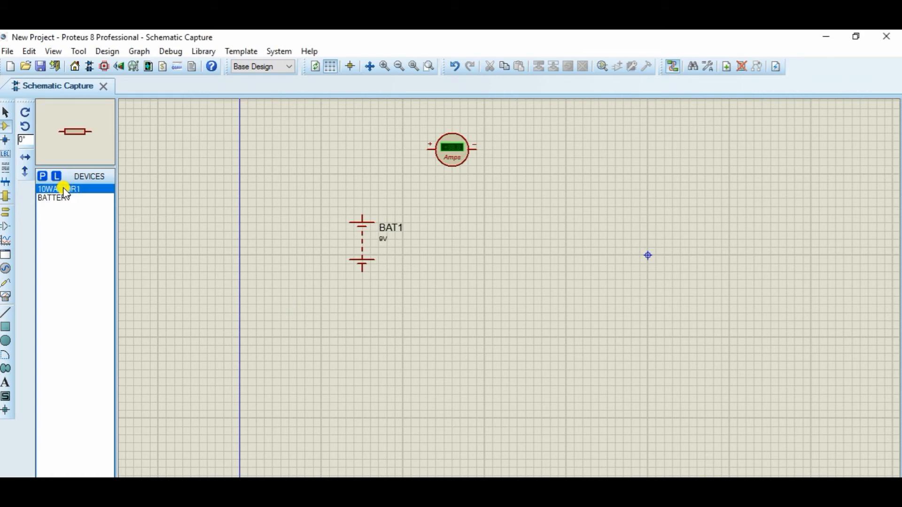
pyautogui.click(522, 241)
pyautogui.click(510, 230)
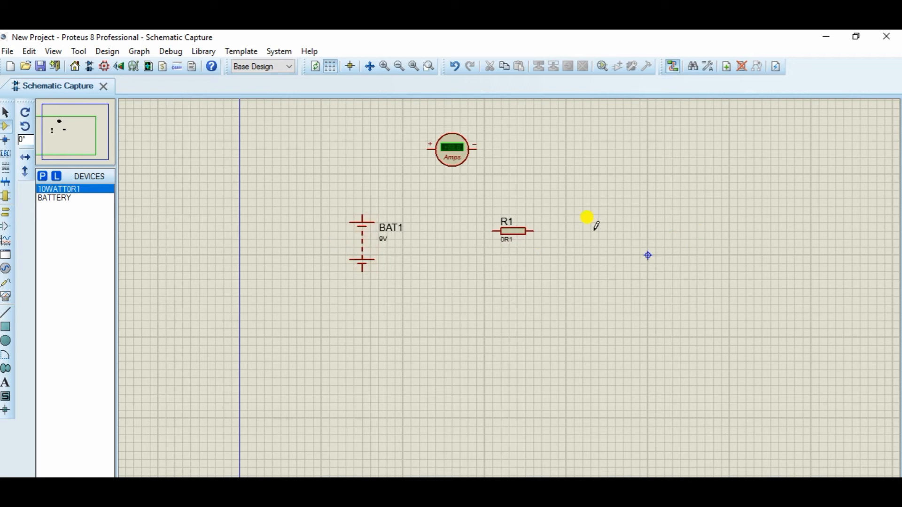
pyautogui.click(613, 230)
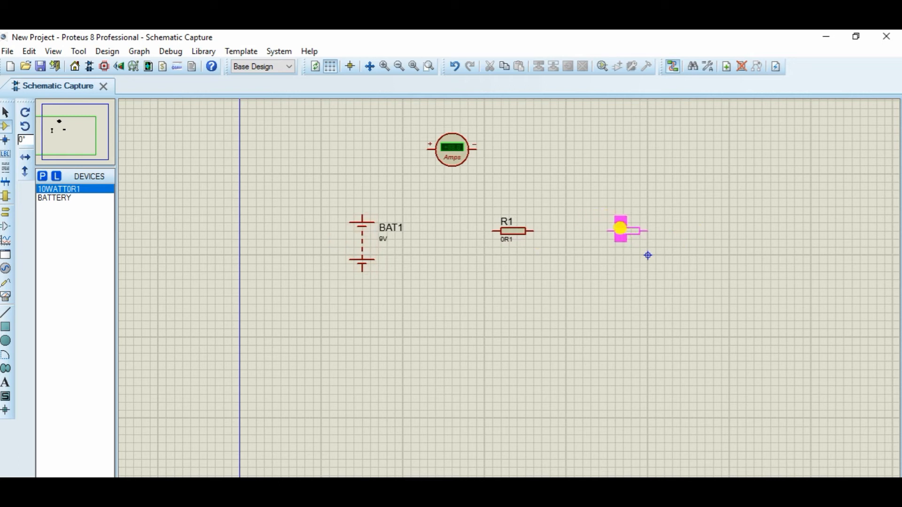
pyautogui.click(611, 230)
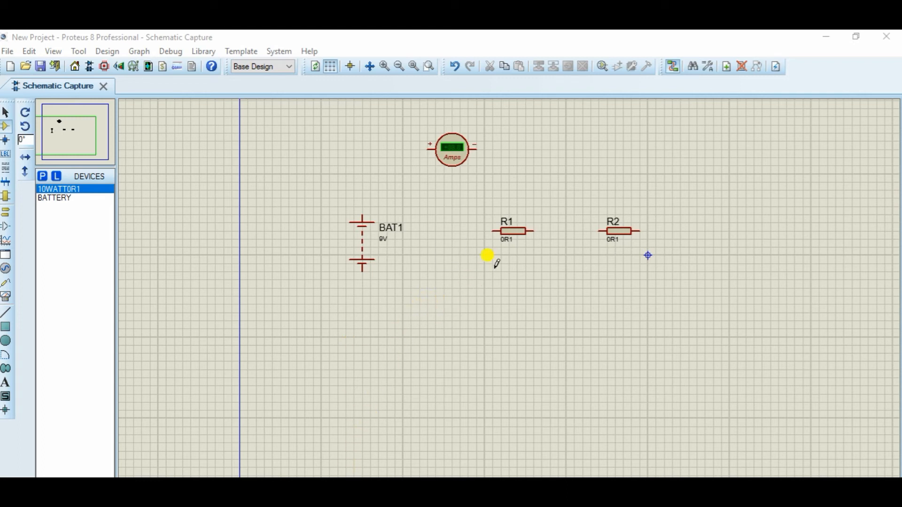
# Rotate resistors R1 and R2 clockwise so they stand vertically and move each one slightly lower on the sheet
pyautogui.rightClick(511, 239)
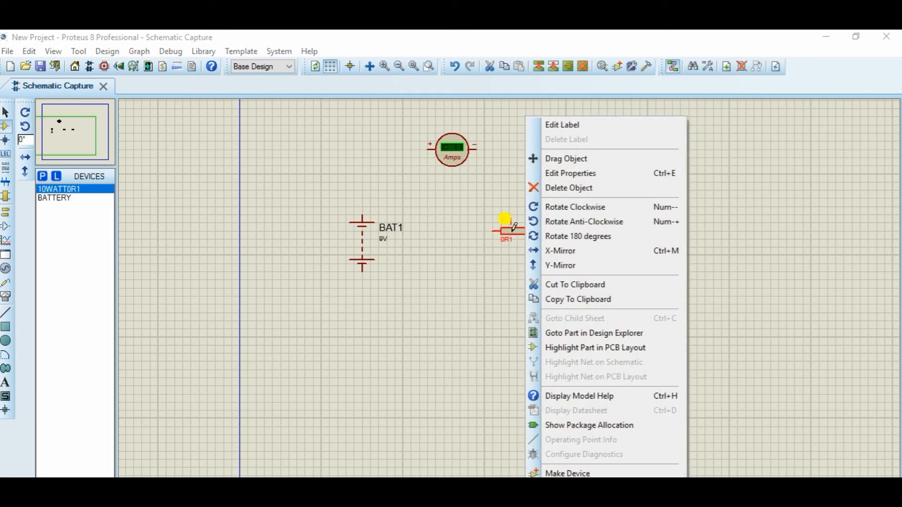
pyautogui.click(557, 210)
pyautogui.moveTo(515, 232); pyautogui.dragTo(507, 256)
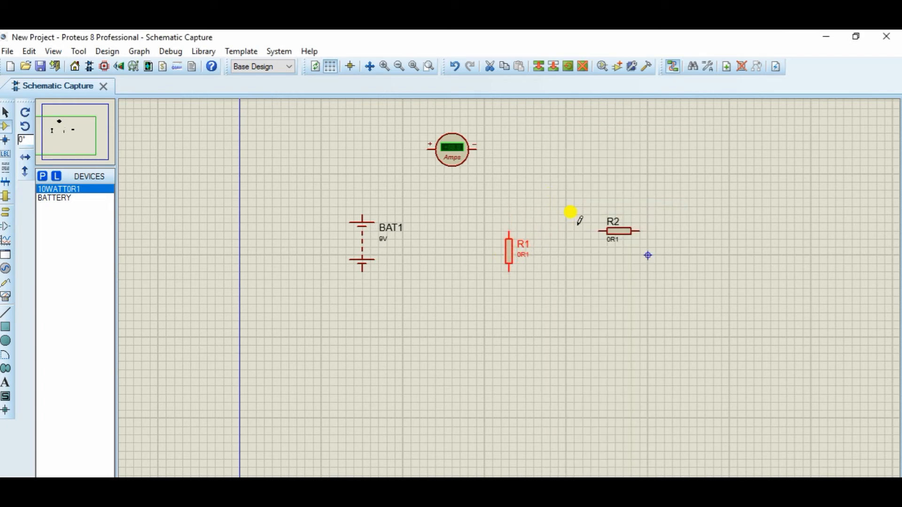
pyautogui.rightClick(610, 231)
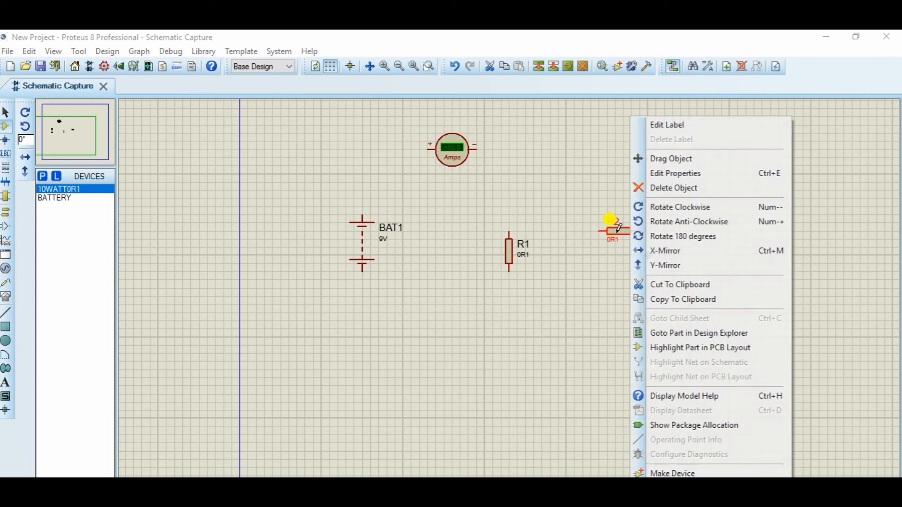
pyautogui.click(667, 208)
pyautogui.moveTo(613, 242); pyautogui.dragTo(613, 266)
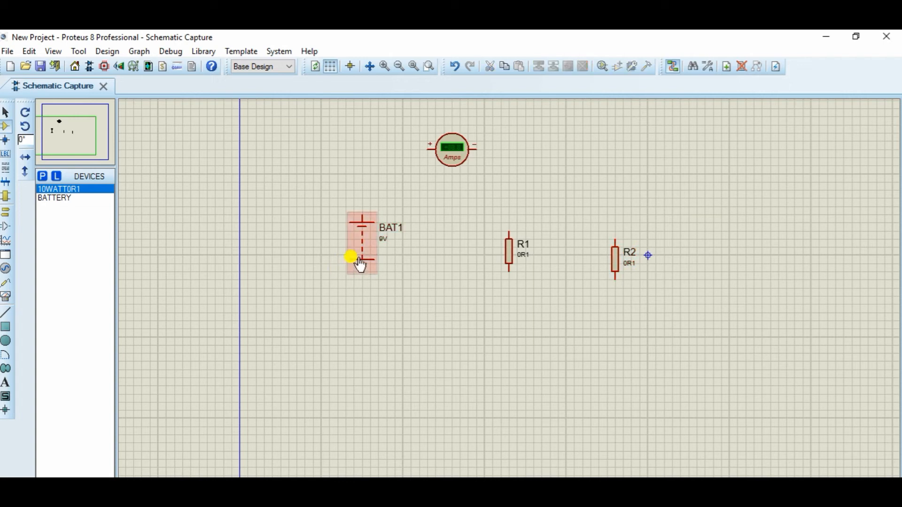
# Move battery BAT1 lower and further left, away from the two resistors
pyautogui.click(376, 253)
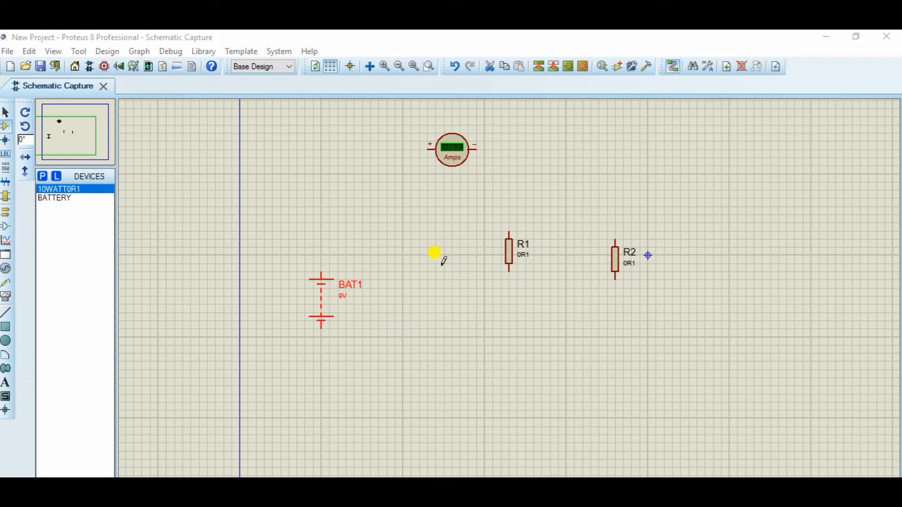
pyautogui.click(326, 259)
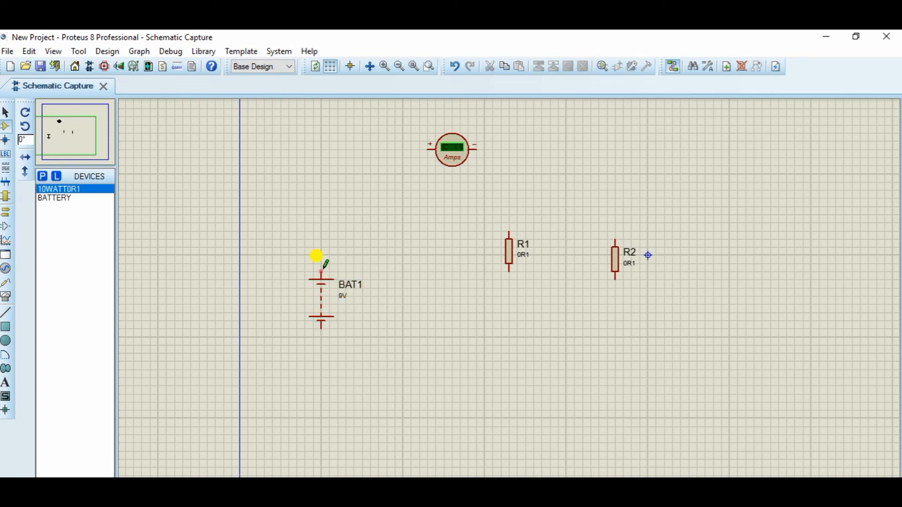
pyautogui.click(321, 272)
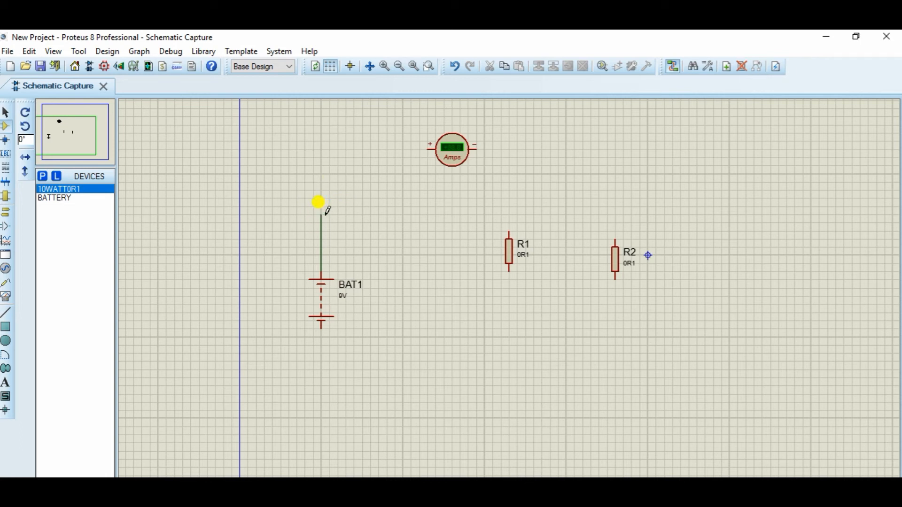
pyautogui.rightClick(381, 399)
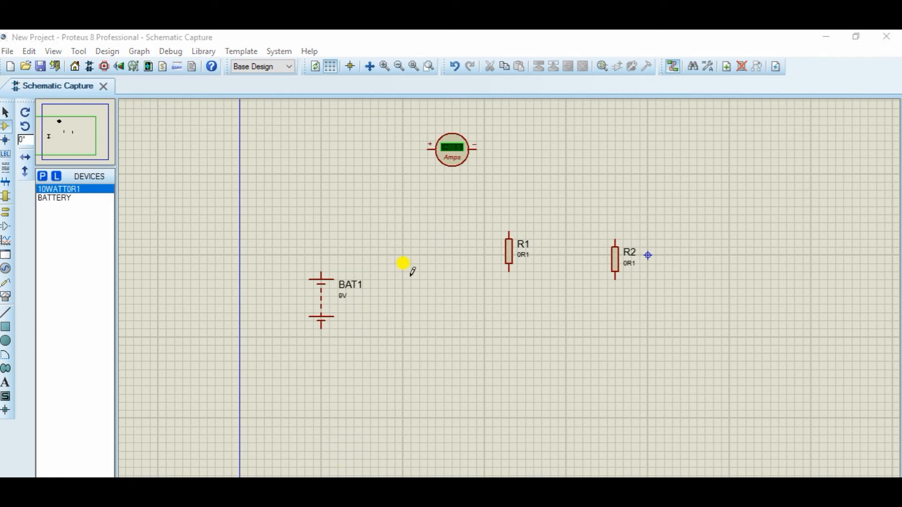
# Move the DC ammeter left and slightly down, above and between the battery and R1
pyautogui.click(455, 154)
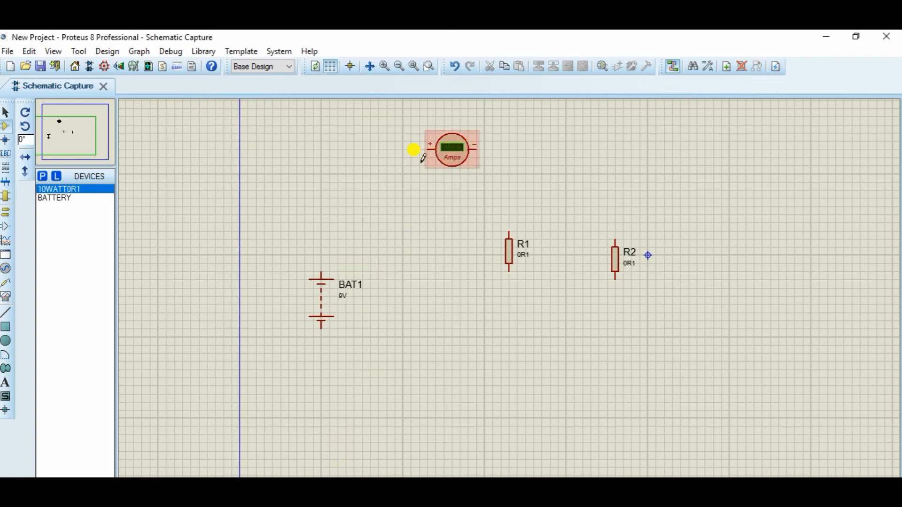
pyautogui.click(449, 156)
pyautogui.moveTo(450, 156)
pyautogui.mouseDown()
pyautogui.moveTo(369, 189)
pyautogui.moveTo(339, 181)
pyautogui.mouseUp()
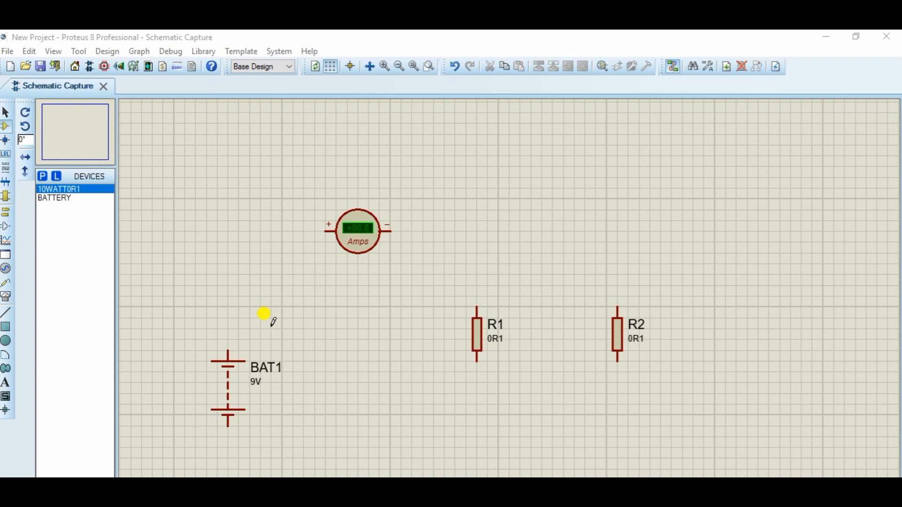
# Wire the battery's positive terminal to the ammeter's plus pin, and the ammeter's minus pin to the upper pins of R1 and R2
pyautogui.click(228, 350)
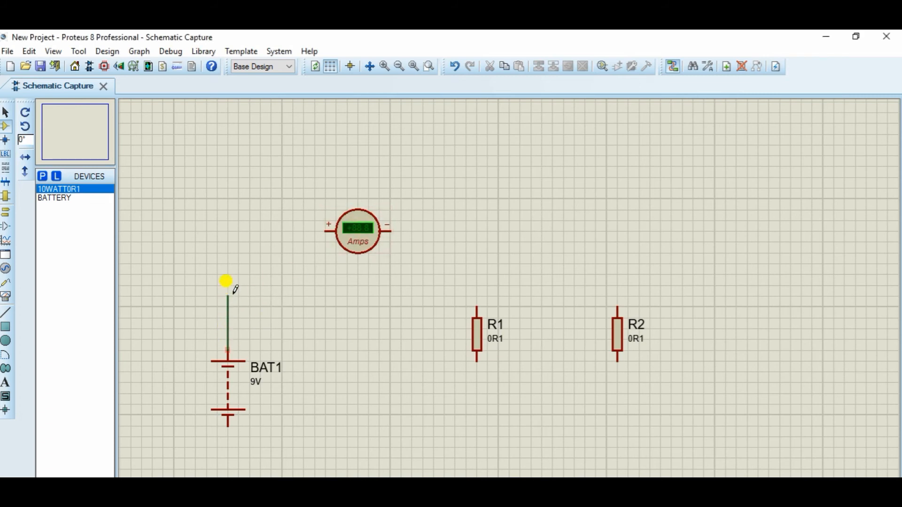
pyautogui.click(328, 231)
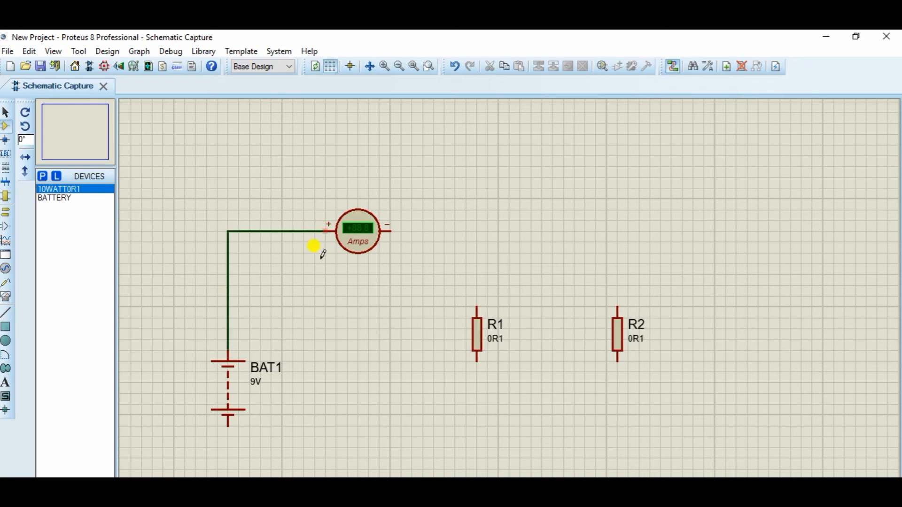
pyautogui.click(393, 231)
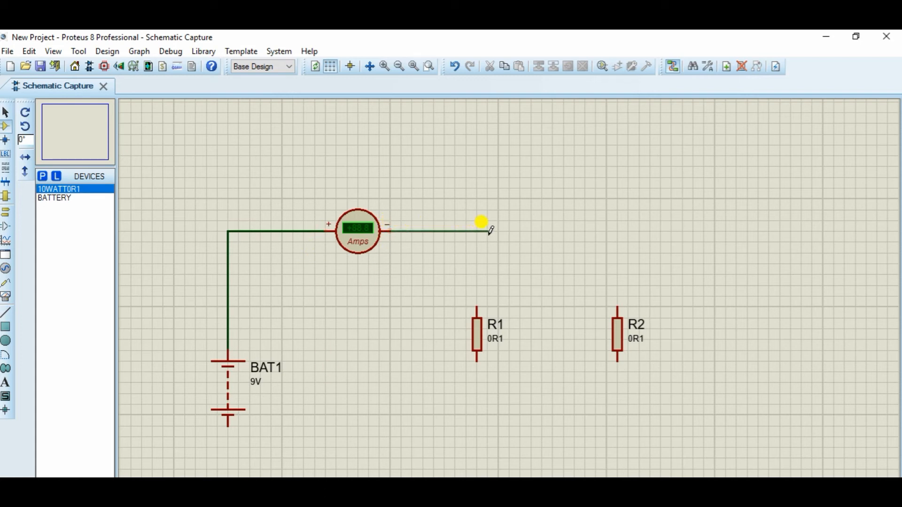
pyautogui.click(477, 305)
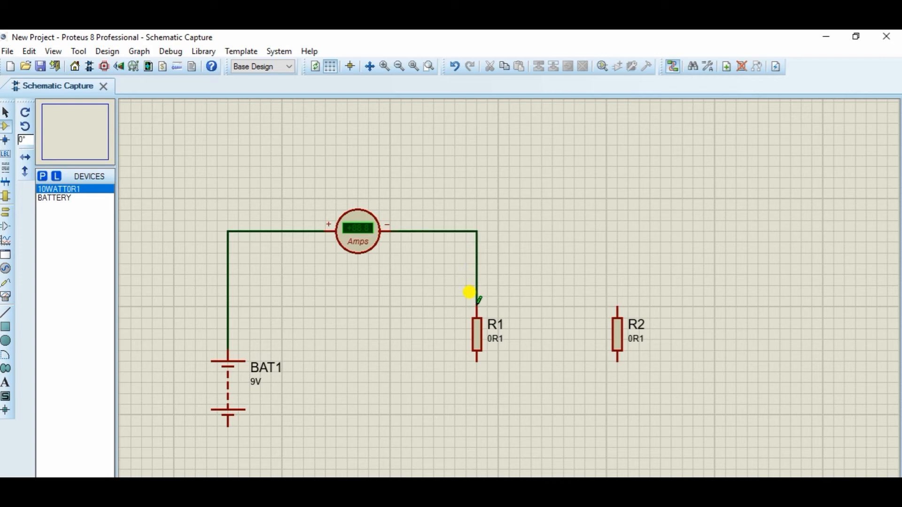
pyautogui.click(477, 231)
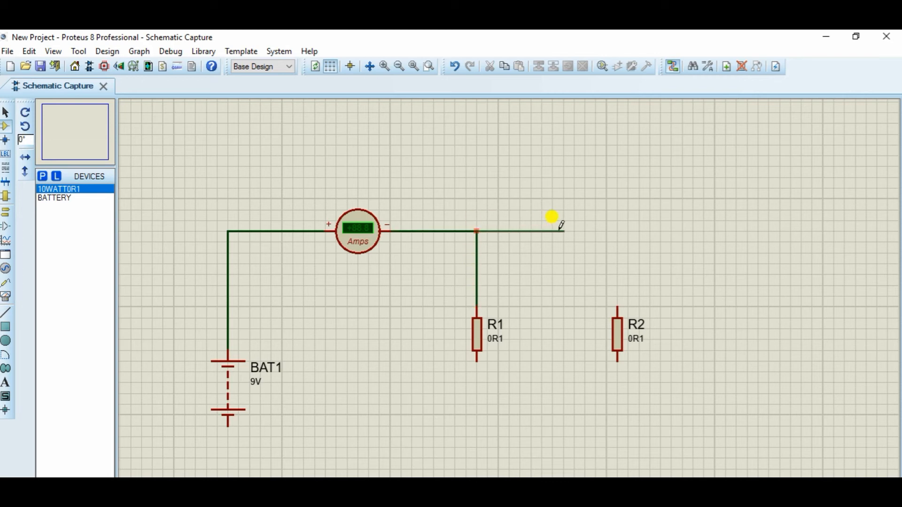
pyautogui.click(617, 307)
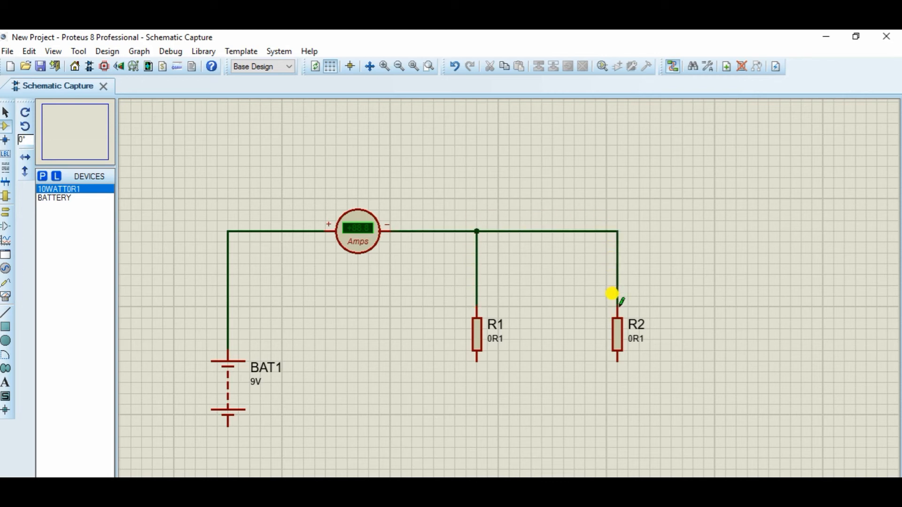
# Wire R2's lower pin along the bottom to the battery's negative terminal and connect R1's lower pin to that wire
pyautogui.click(618, 360)
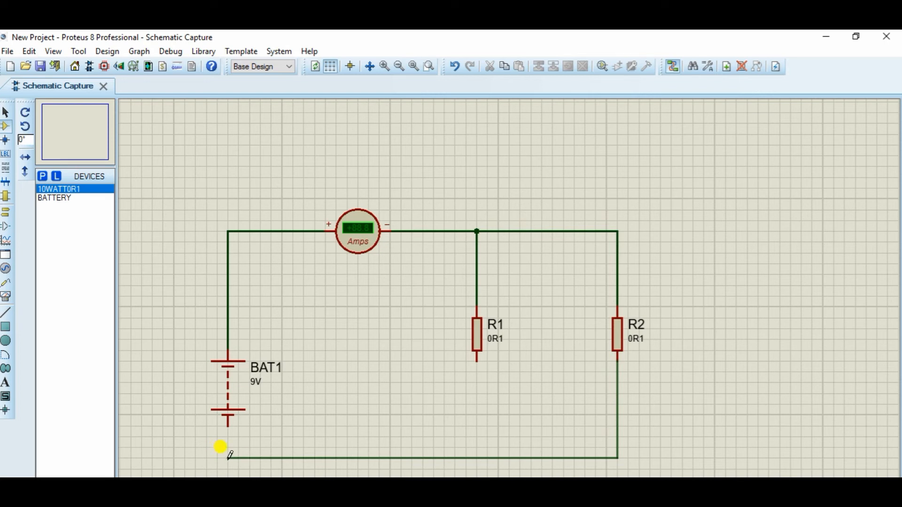
pyautogui.click(228, 425)
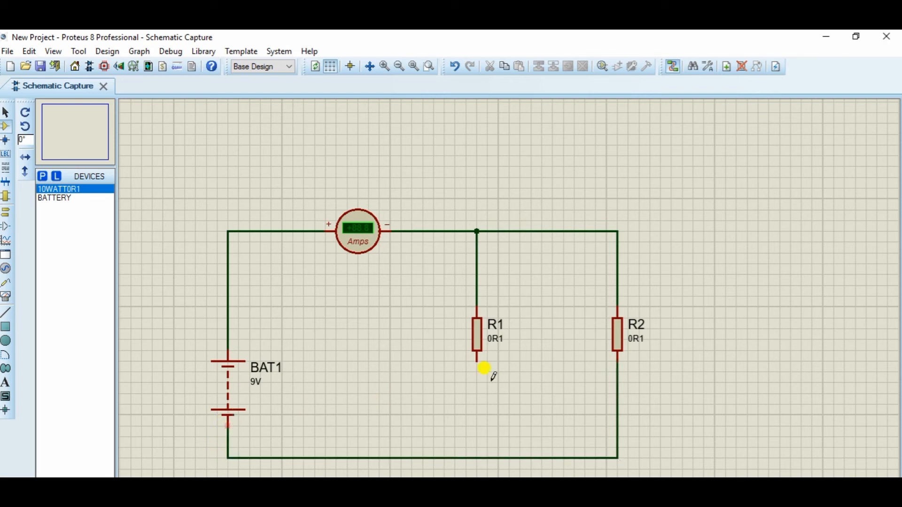
pyautogui.click(477, 361)
pyautogui.click(476, 457)
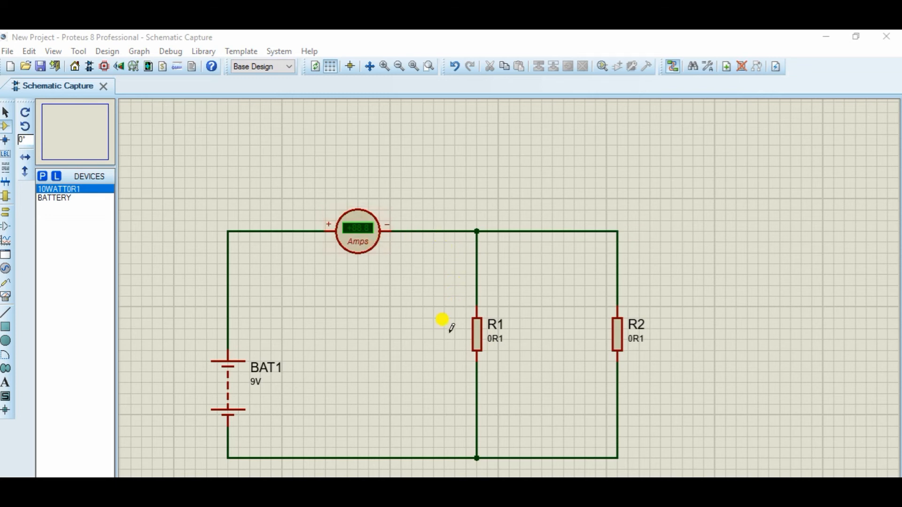
# Delete the wires joining the ammeter's minus pin to the upper pins of R1 and R2
pyautogui.rightClick(477, 266)
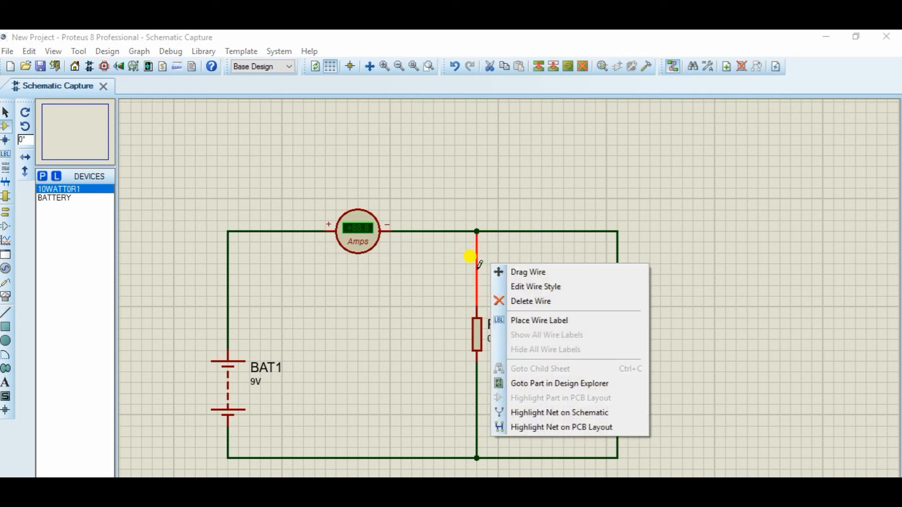
pyautogui.click(544, 302)
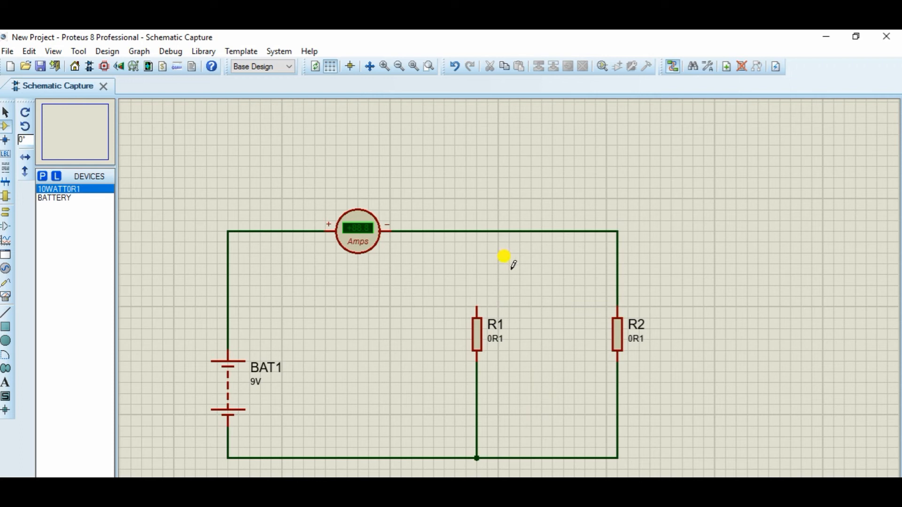
pyautogui.rightClick(619, 277)
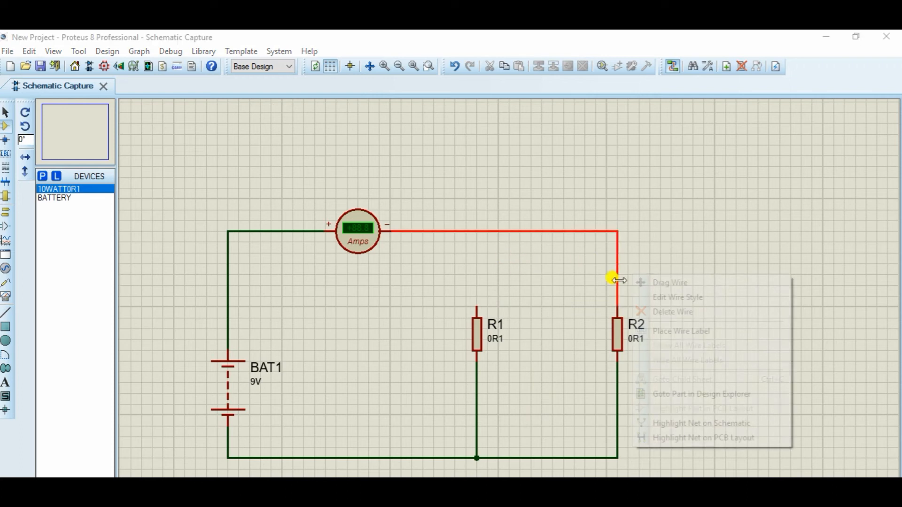
pyautogui.click(658, 314)
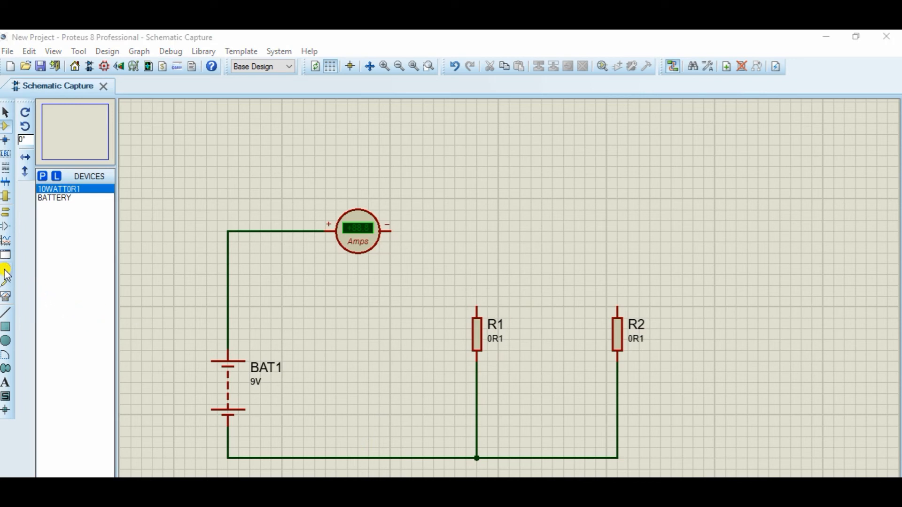
# Place two more DC ammeters from the virtual instruments in line with the first, above R1 and R2
pyautogui.click(6, 298)
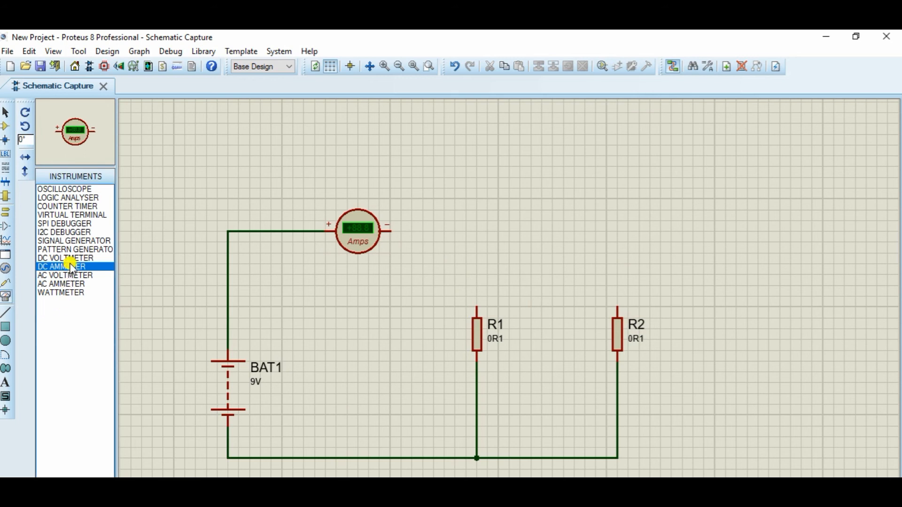
pyautogui.click(487, 227)
pyautogui.click(487, 230)
pyautogui.click(600, 231)
pyautogui.click(601, 231)
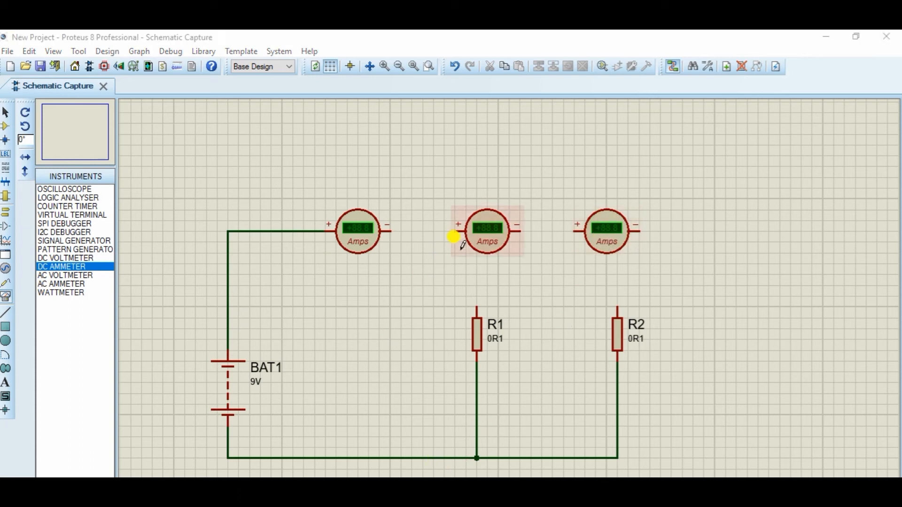
# Rotate both new ammeters clockwise and move them down so their minus pins join the upper pins of R1 and R2
pyautogui.click(479, 231)
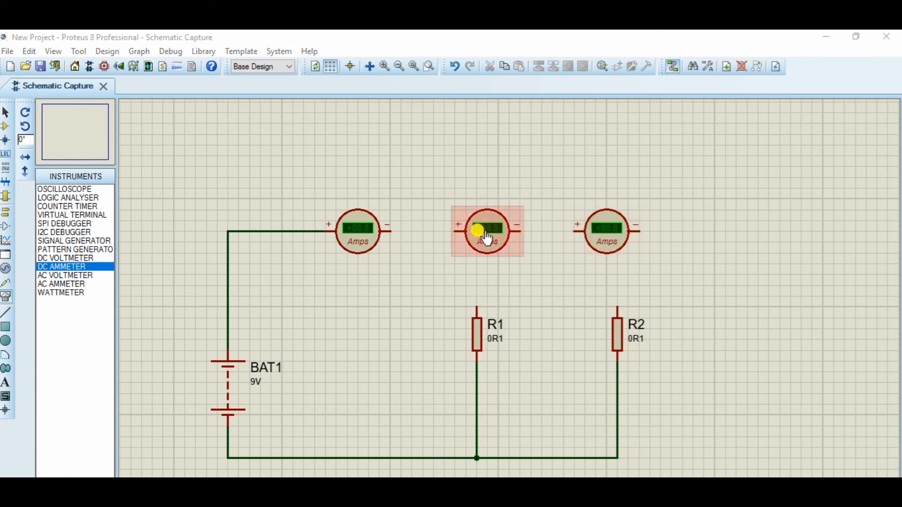
pyautogui.rightClick(486, 235)
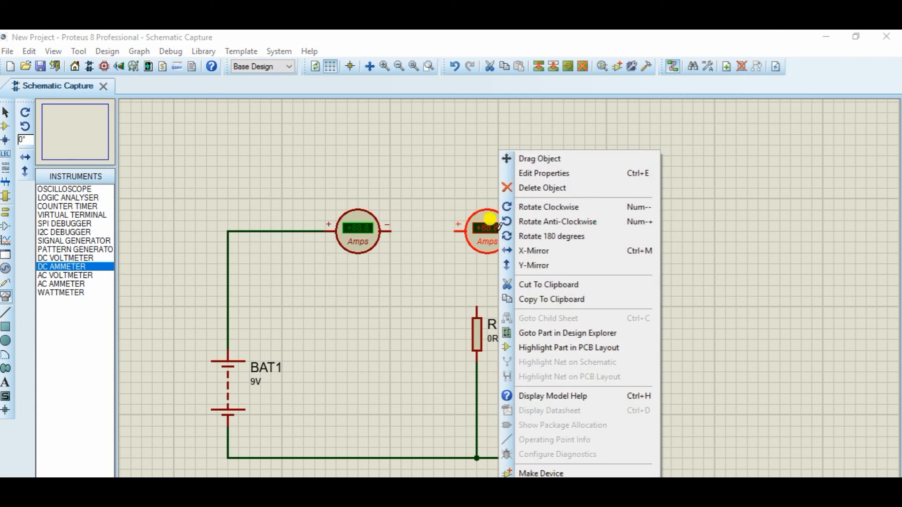
pyautogui.click(523, 209)
pyautogui.moveTo(493, 235); pyautogui.dragTo(479, 285)
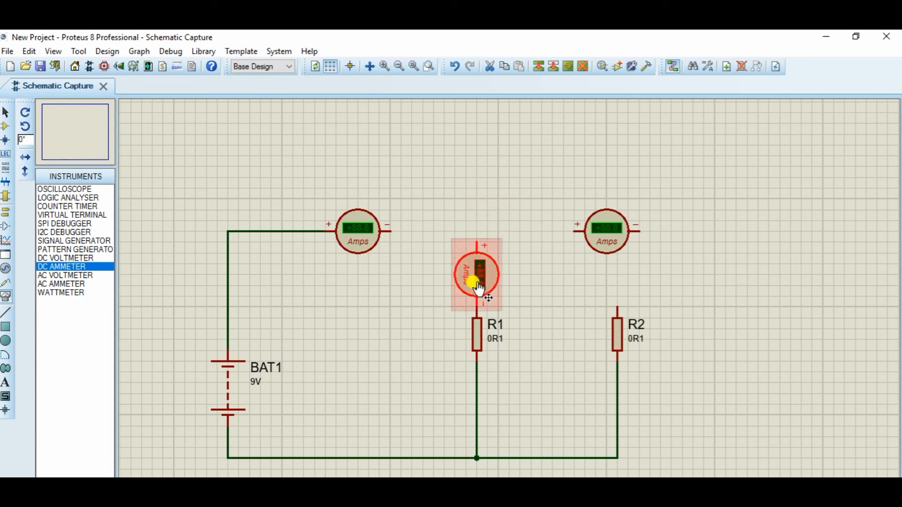
pyautogui.rightClick(593, 230)
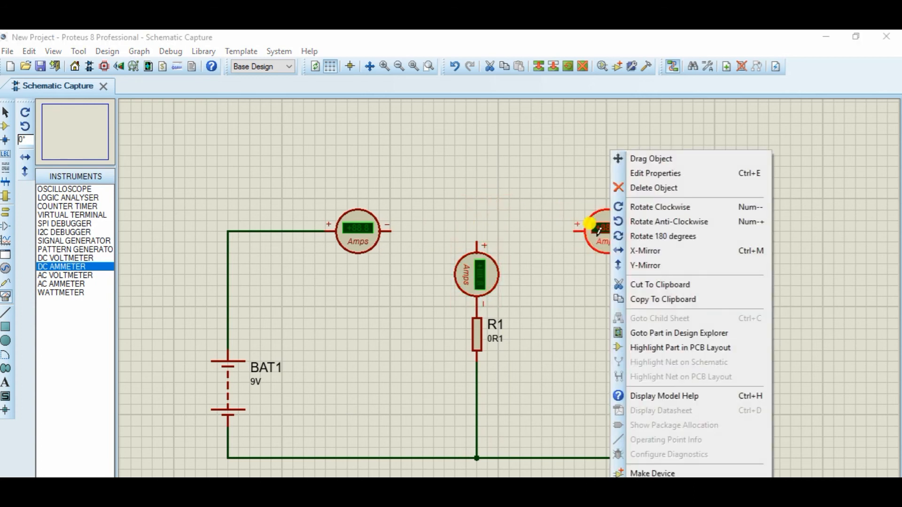
pyautogui.click(658, 206)
pyautogui.moveTo(601, 232); pyautogui.dragTo(619, 295)
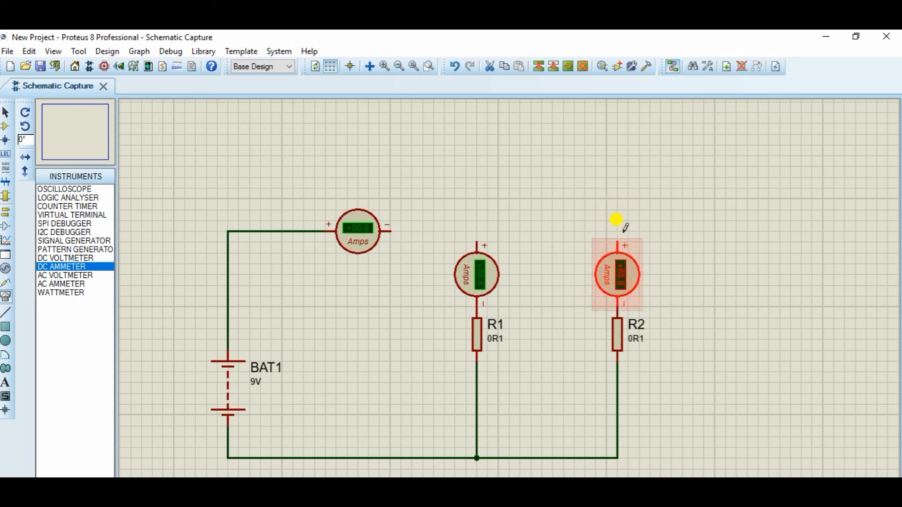
pyautogui.click(539, 223)
# Wire the first ammeter's minus pin to the plus pins of the two ammeters above R1 and R2
pyautogui.click(389, 231)
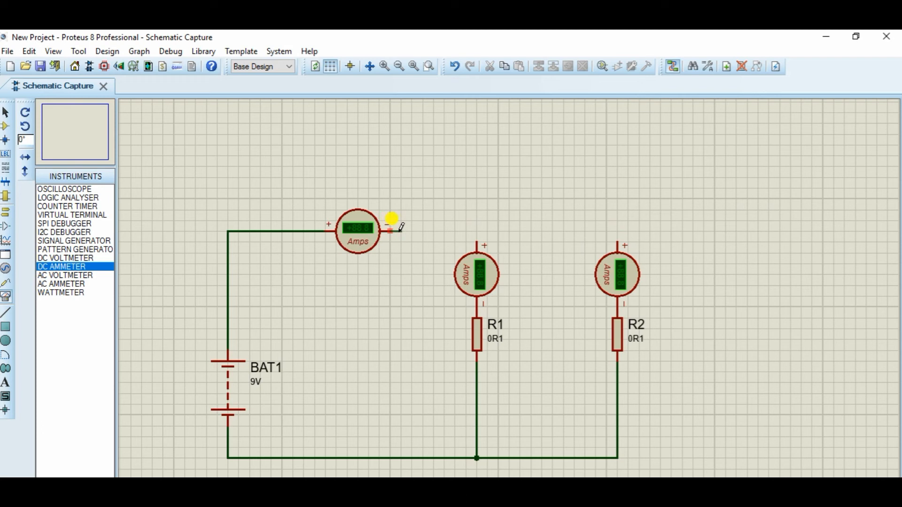
pyautogui.click(477, 239)
pyautogui.click(478, 230)
pyautogui.click(617, 239)
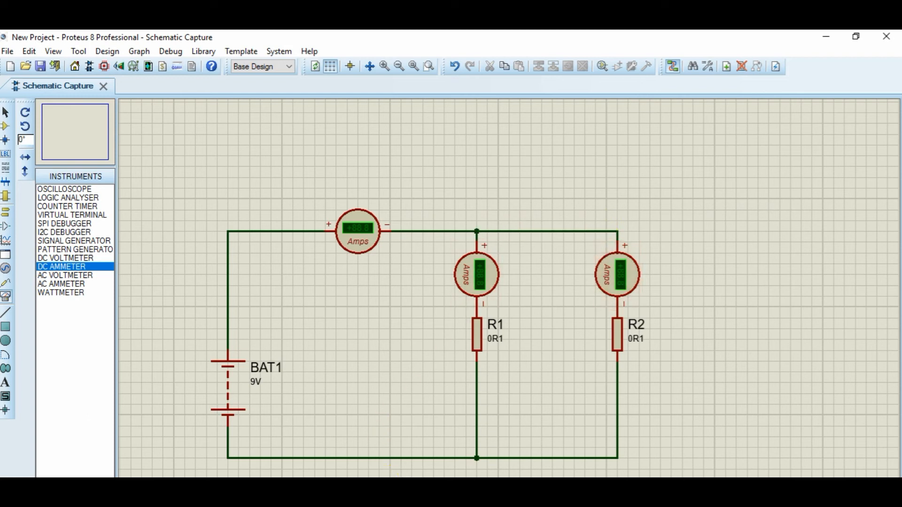
pyautogui.click(356, 453)
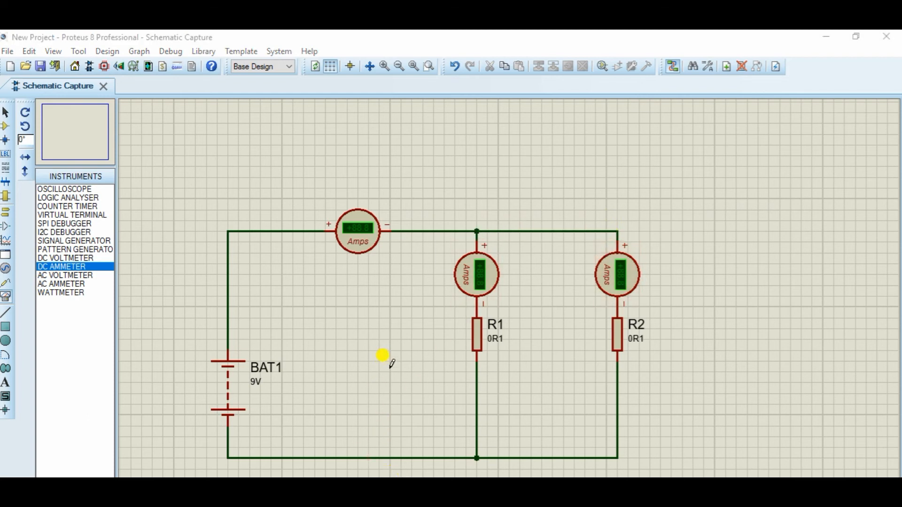
# Set the resistance of R1 to 220R1 in its component properties
pyautogui.click(476, 348)
pyautogui.click(476, 346)
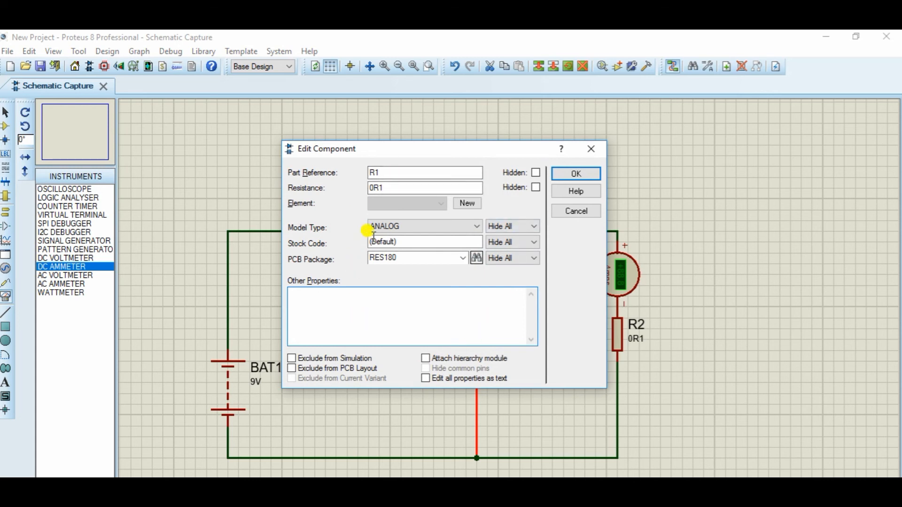
pyautogui.doubleClick(376, 188)
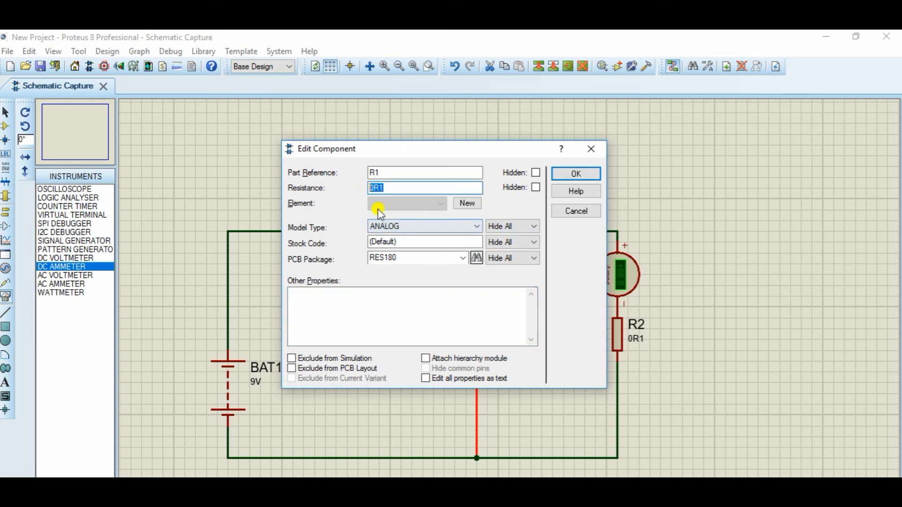
pyautogui.click(382, 188)
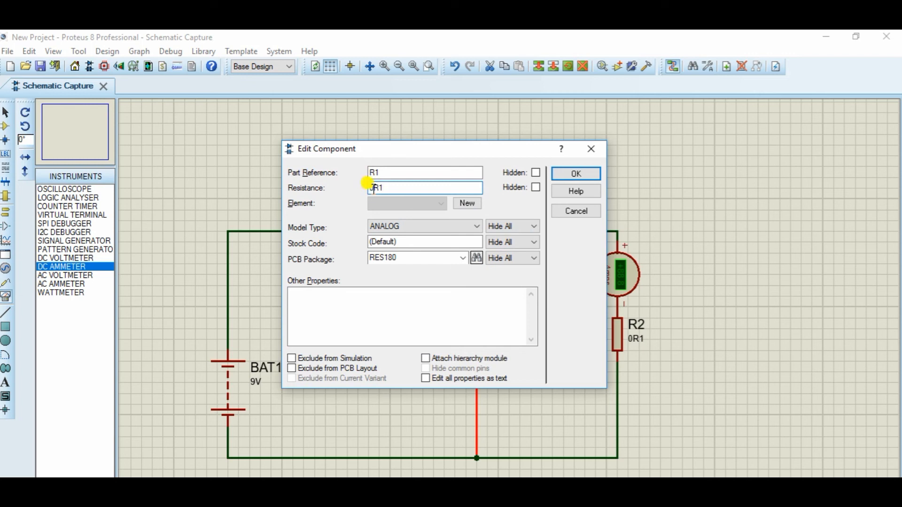
pyautogui.write('22')
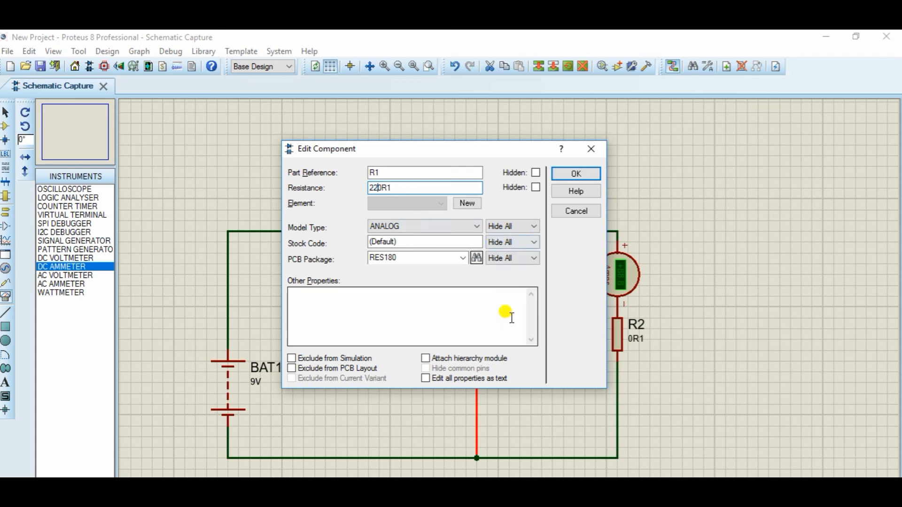
pyautogui.click(571, 173)
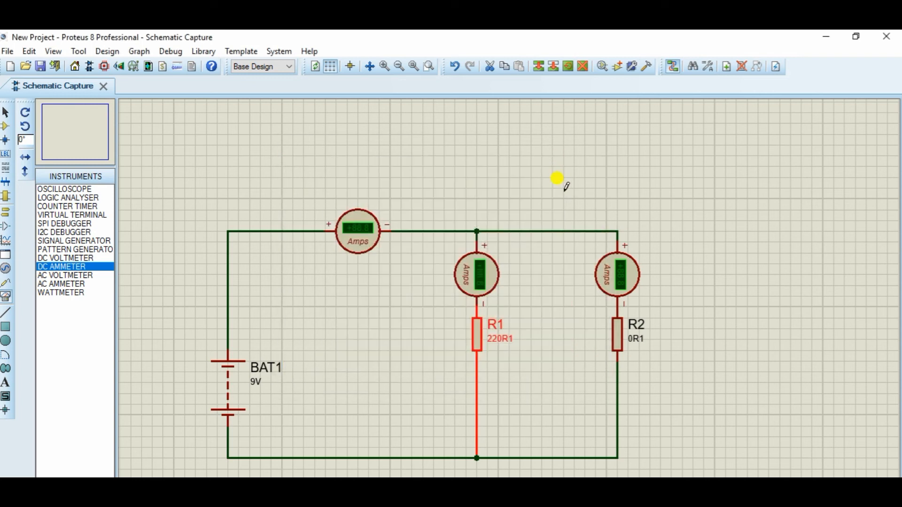
# Set the resistance of R2 to 220R1 in its component properties and deselect the resistor
pyautogui.doubleClick(618, 338)
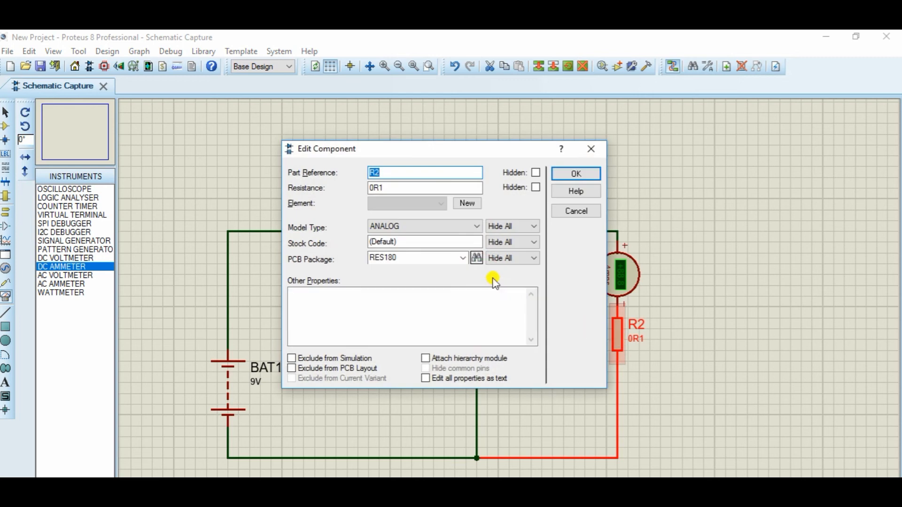
pyautogui.click(372, 188)
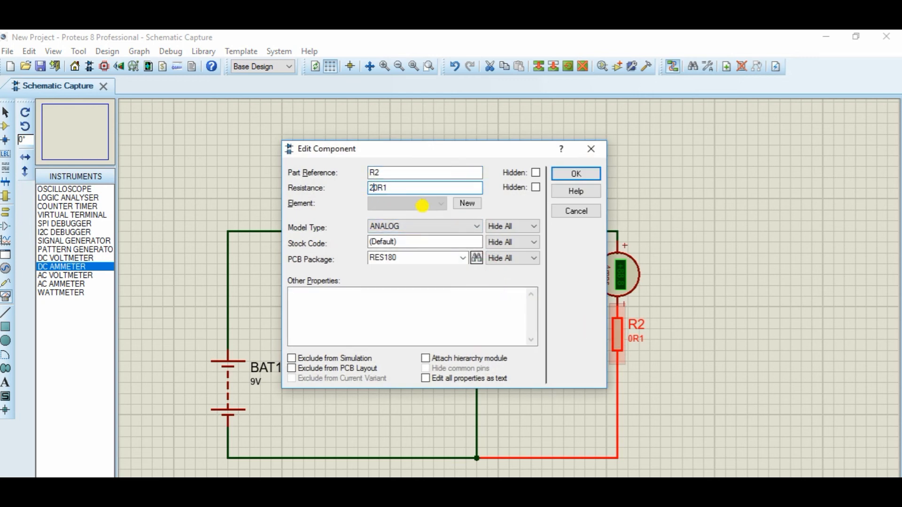
pyautogui.click(576, 174)
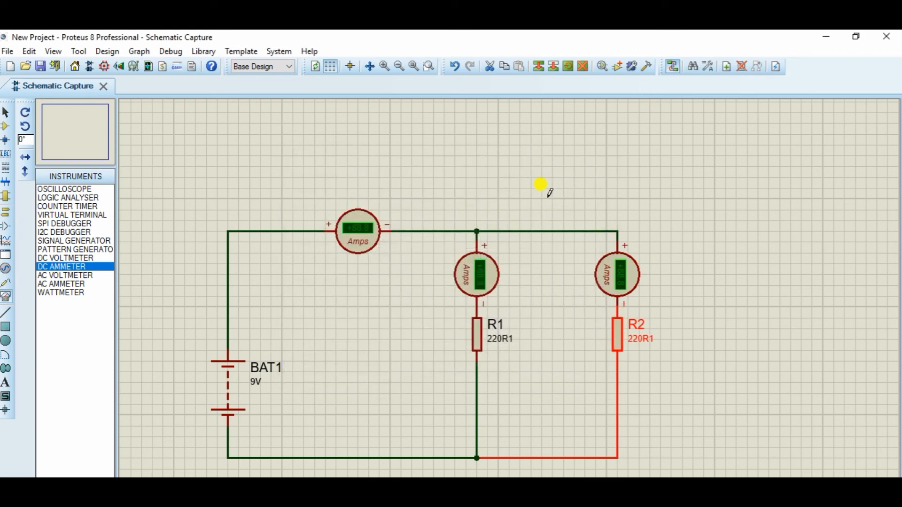
pyautogui.click(445, 385)
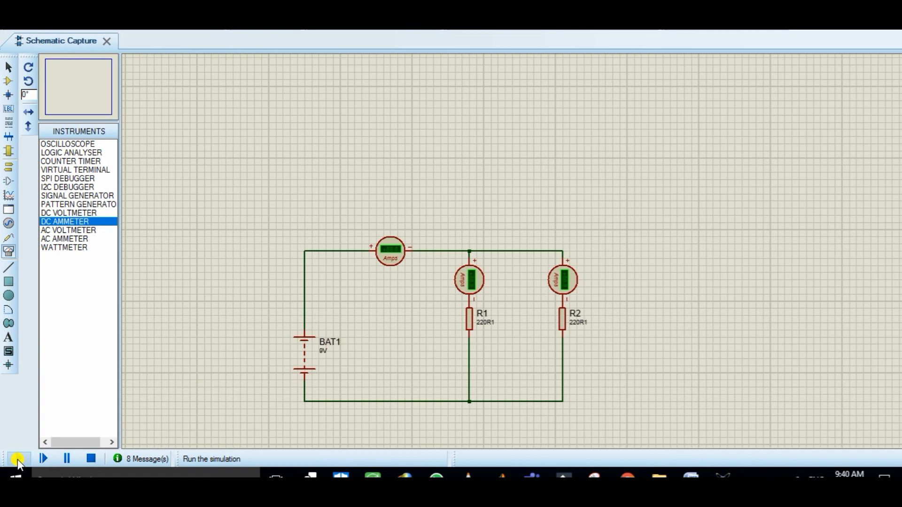
# Run the simulation to read the total and branch currents, and switch to the observations table in the Word document
pyautogui.click(18, 460)
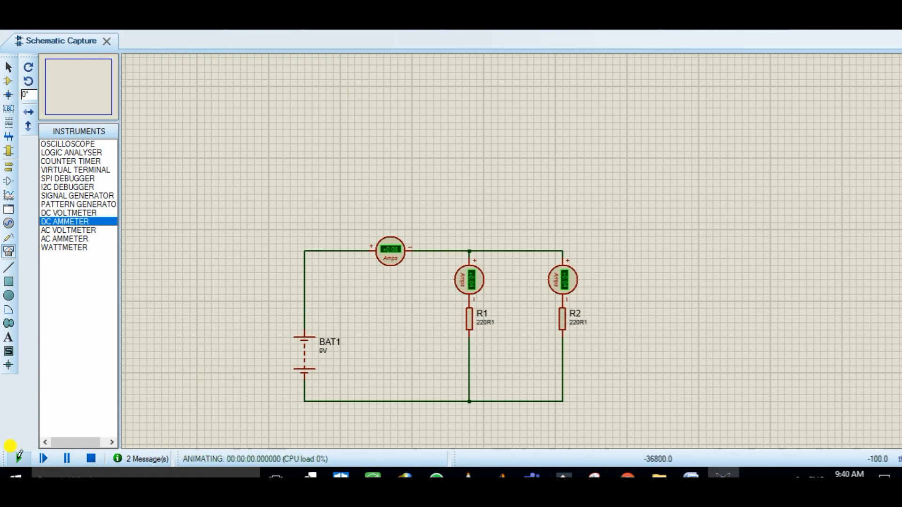
pyautogui.moveTo(260, 236); pyautogui.dragTo(662, 430)
pyautogui.scroll(1, 591, 373)
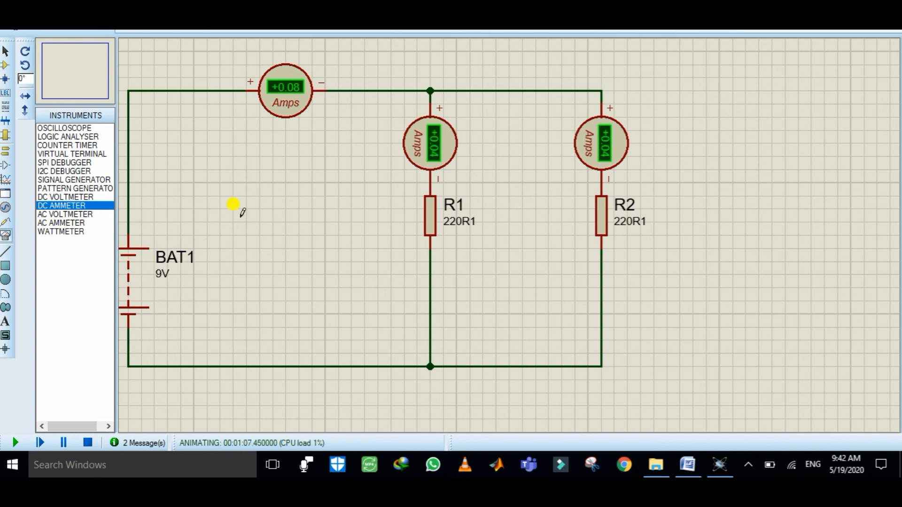
pyautogui.hotkey('alt', 'Tab')
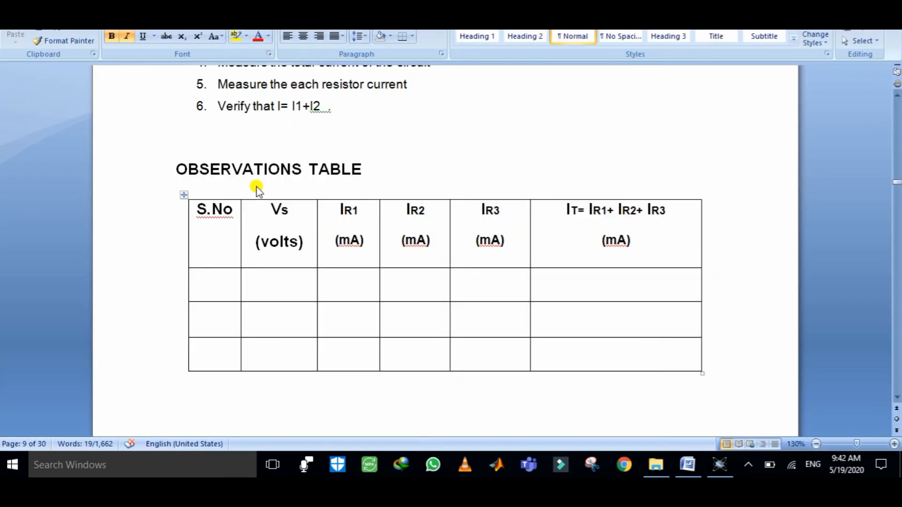